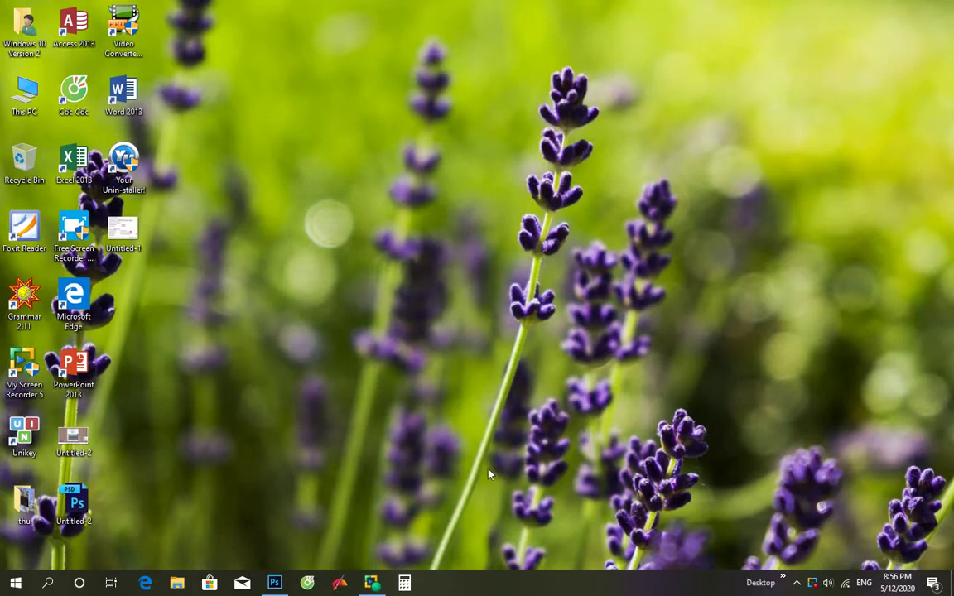
Restore the already-open Photoshop window from the Windows taskbar
{"action": "left_click", "coordinate": [274, 581]}
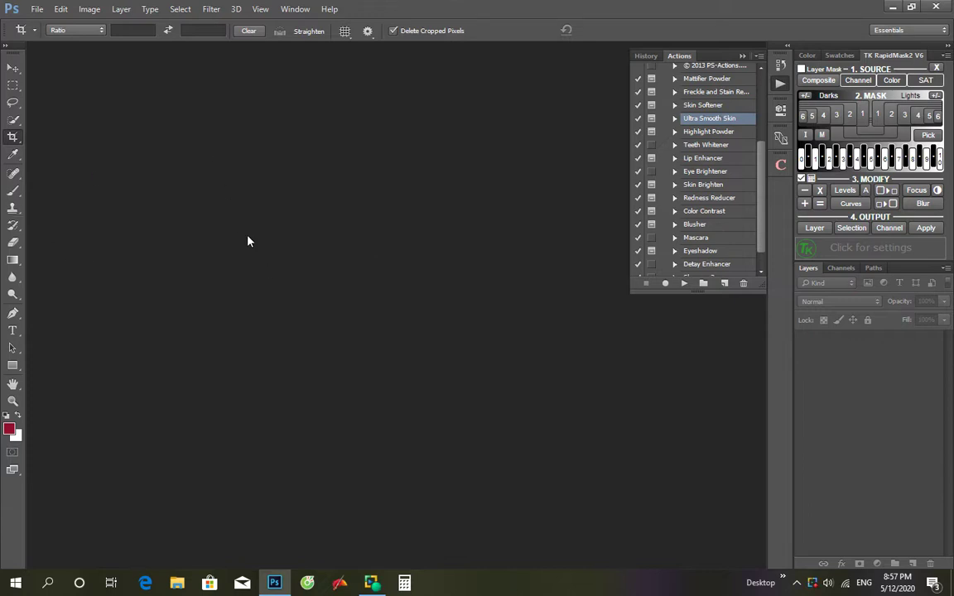
Create a new white 20 × 20 cm document at 72 pixels/inch
{"action": "left_click", "coordinate": [38, 9]}
{"action": "left_click", "coordinate": [47, 25]}
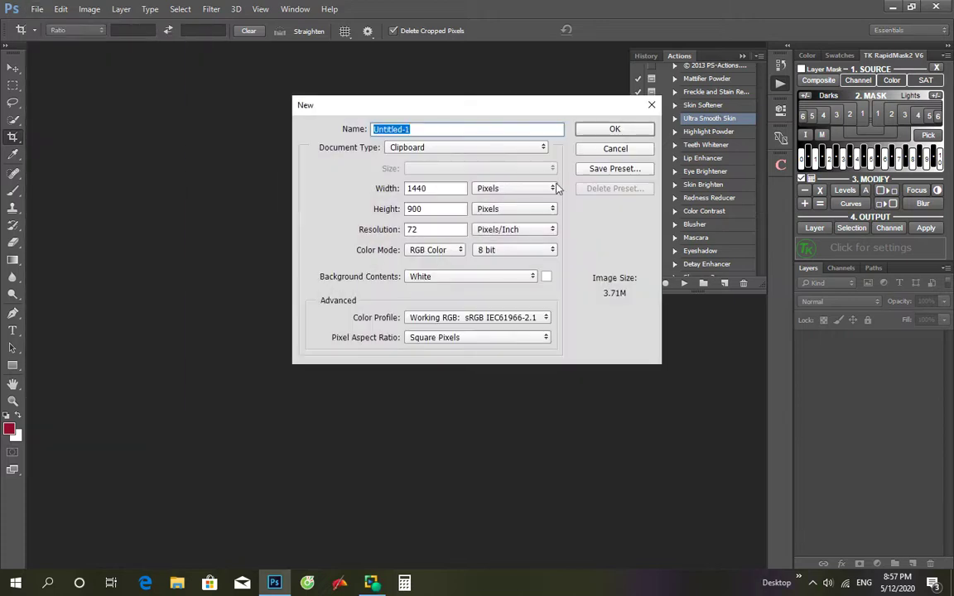
{"action": "left_click", "coordinate": [484, 189]}
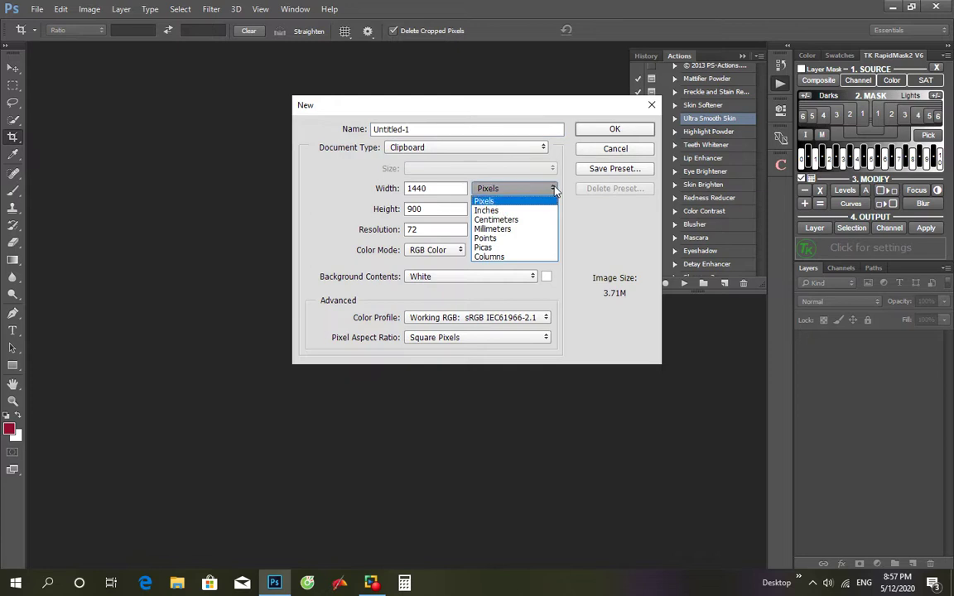
{"action": "left_click", "coordinate": [497, 219]}
{"action": "double_click", "coordinate": [413, 188]}
{"action": "left_click_drag", "start_coordinate": [413, 187], "coordinate": [383, 191]}
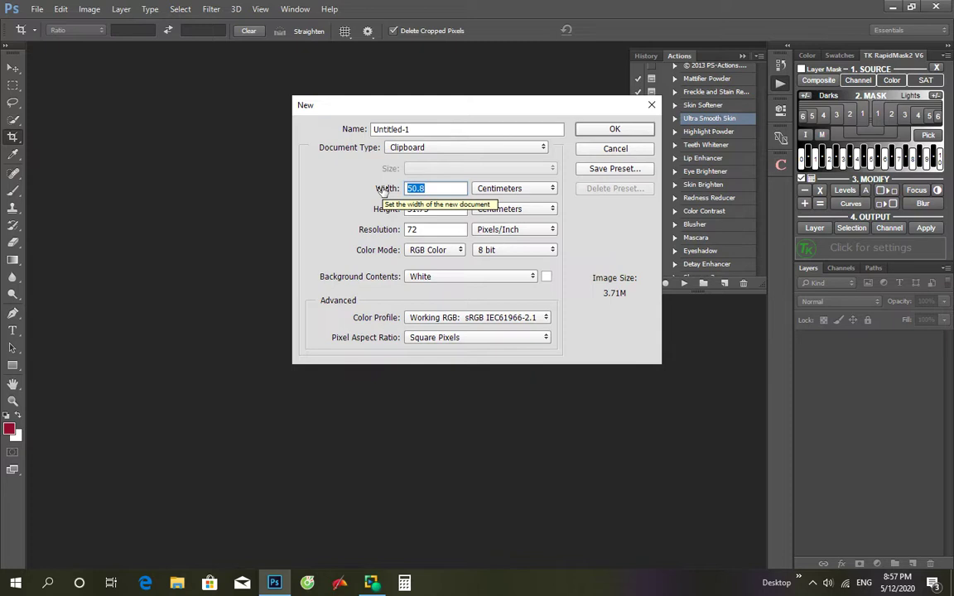
{"action": "type", "text": "20"}
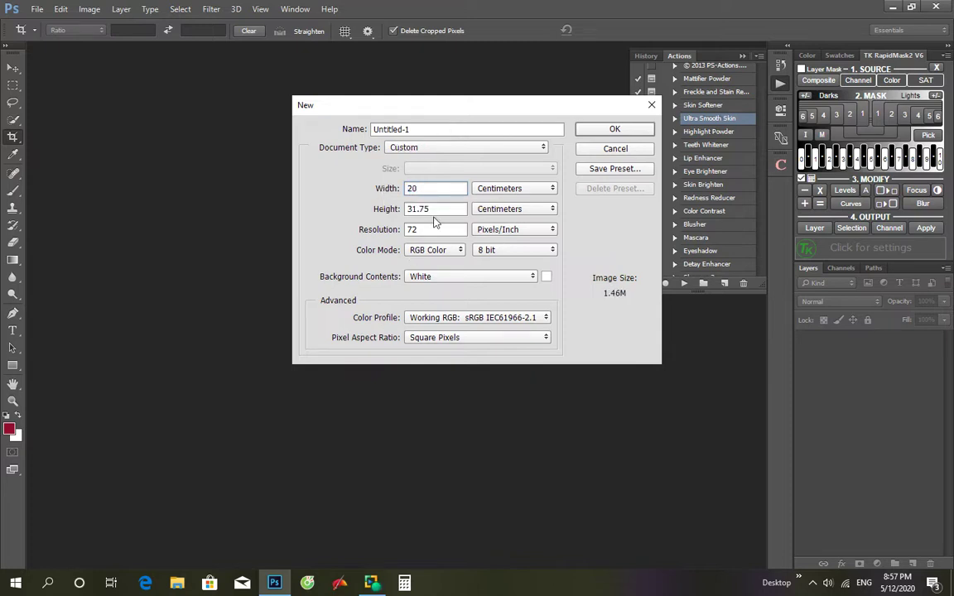
{"action": "left_click", "coordinate": [436, 209]}
{"action": "left_click_drag", "start_coordinate": [436, 210], "coordinate": [346, 234]}
{"action": "type", "text": "20"}
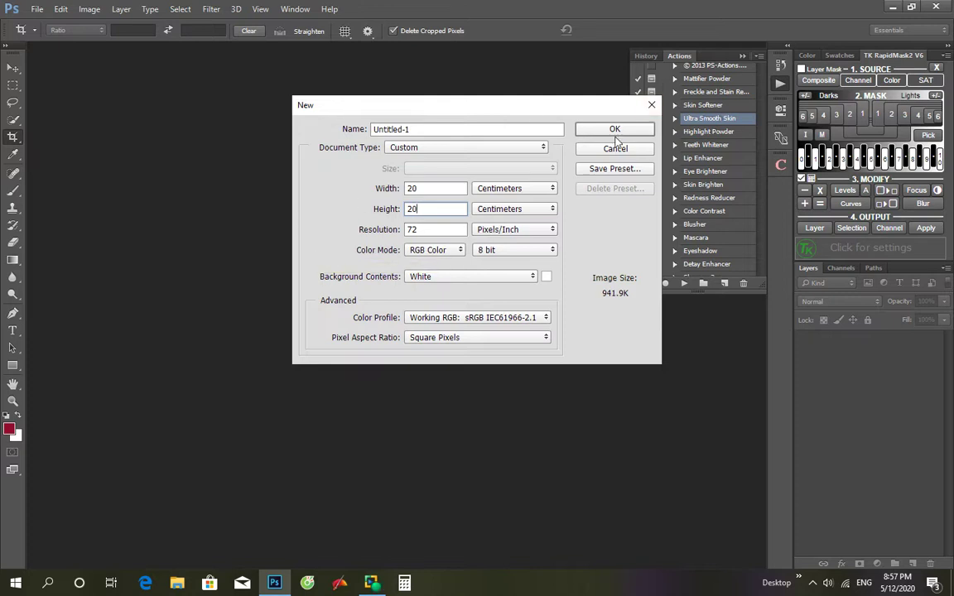
{"action": "left_click", "coordinate": [614, 130]}
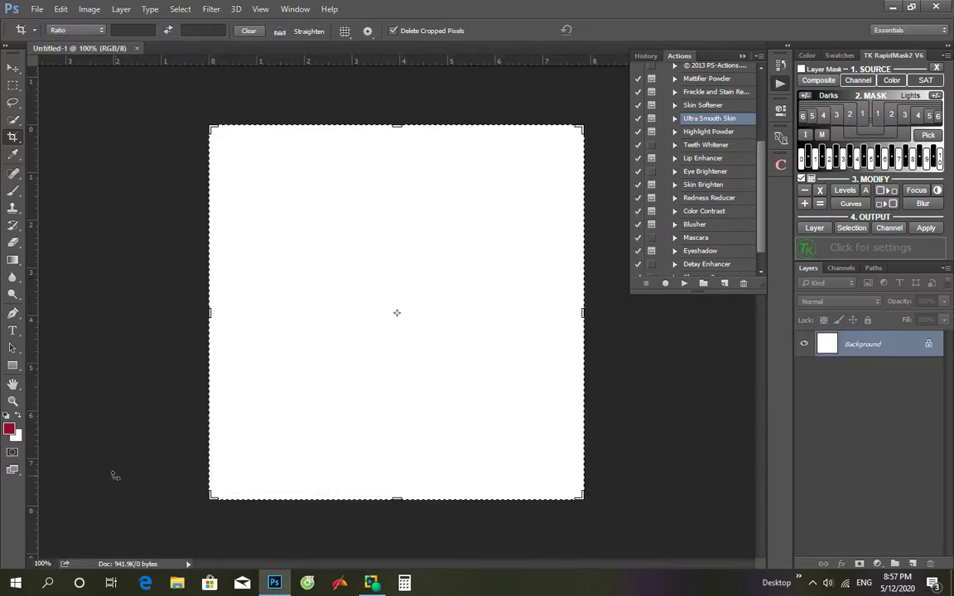
Reset default colours and set up the Type tool with red ff0000 text
{"action": "key", "text": "d"}
{"action": "left_click", "coordinate": [13, 332]}
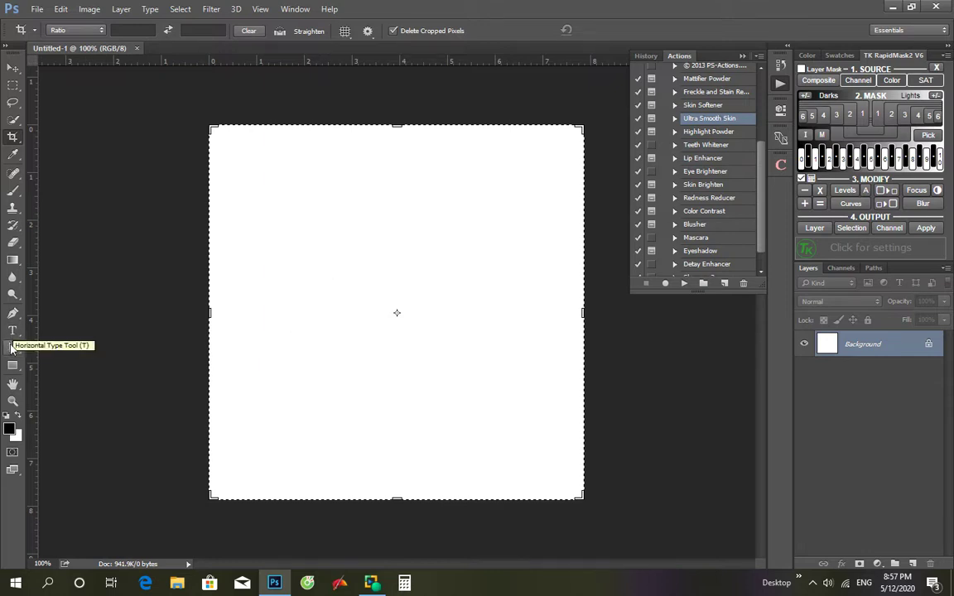
{"action": "left_click", "coordinate": [11, 333]}
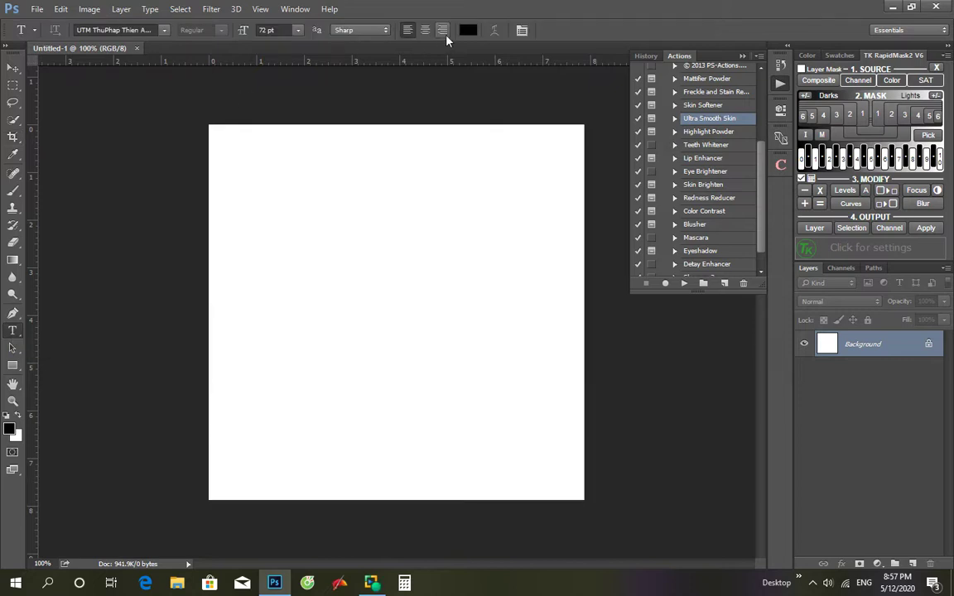
{"action": "left_click", "coordinate": [468, 31]}
{"action": "left_click", "coordinate": [468, 158]}
{"action": "left_click", "coordinate": [473, 140]}
{"action": "left_click", "coordinate": [623, 135]}
Type the signature 'thinhtran' in red calligraphy on the canvas
{"action": "left_click", "coordinate": [256, 317]}
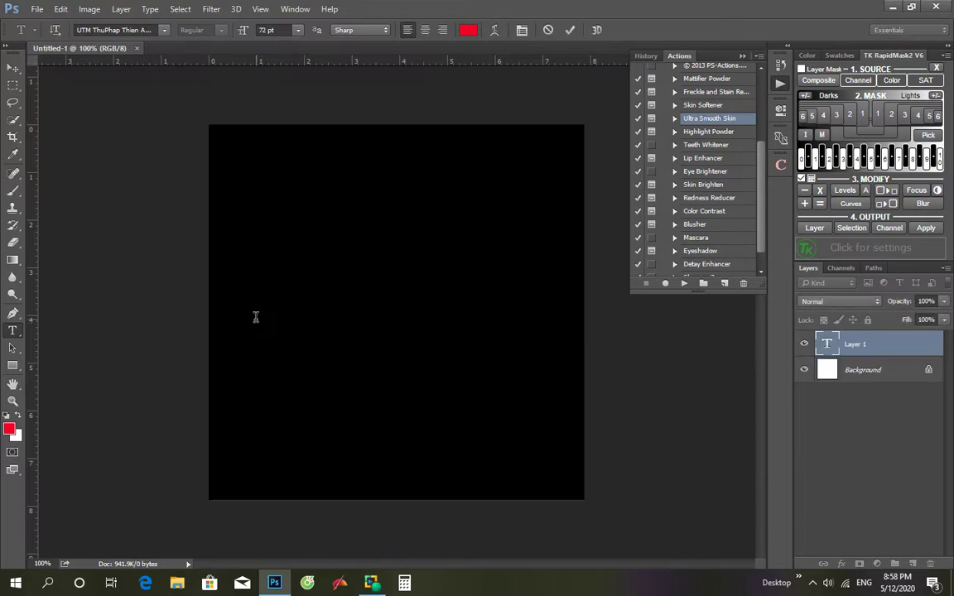
{"action": "scroll", "coordinate": [343, 298], "scroll_direction": "down", "scroll_amount": 1}
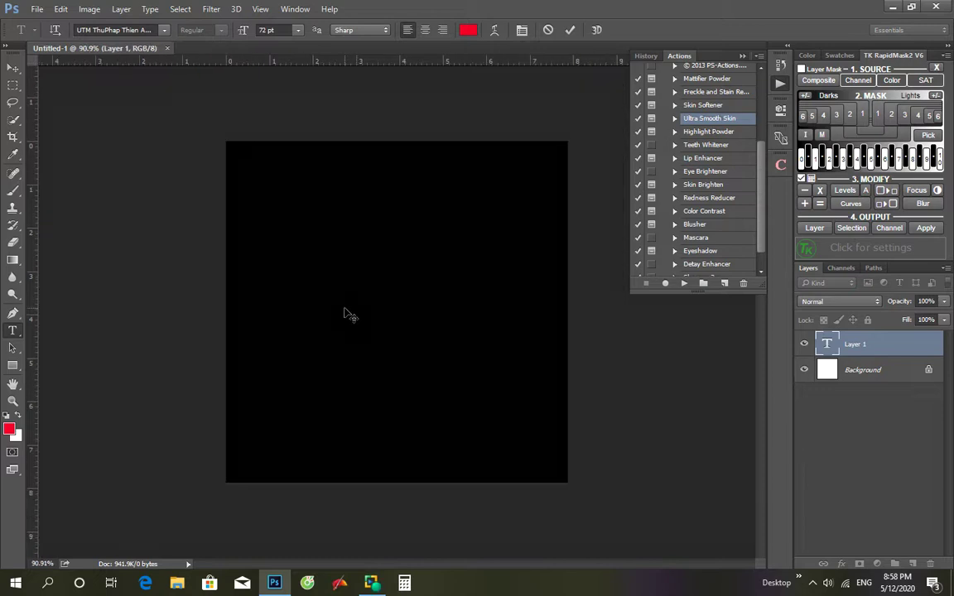
{"action": "type", "text": "thinh"}
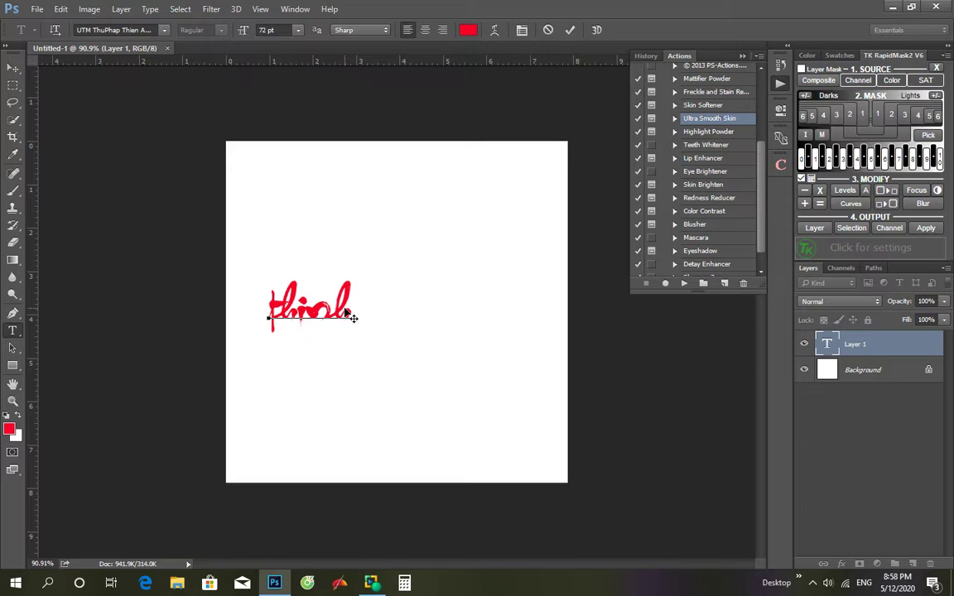
{"action": "type", "text": "tran"}
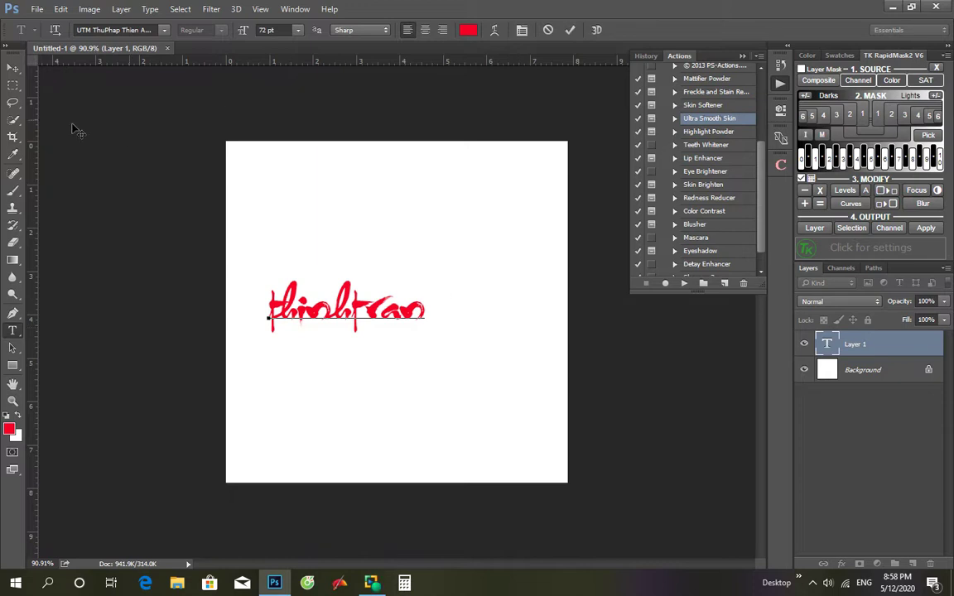
Commit the thinhtran text with the Move tool and zoom in on it
{"action": "left_click", "coordinate": [13, 70]}
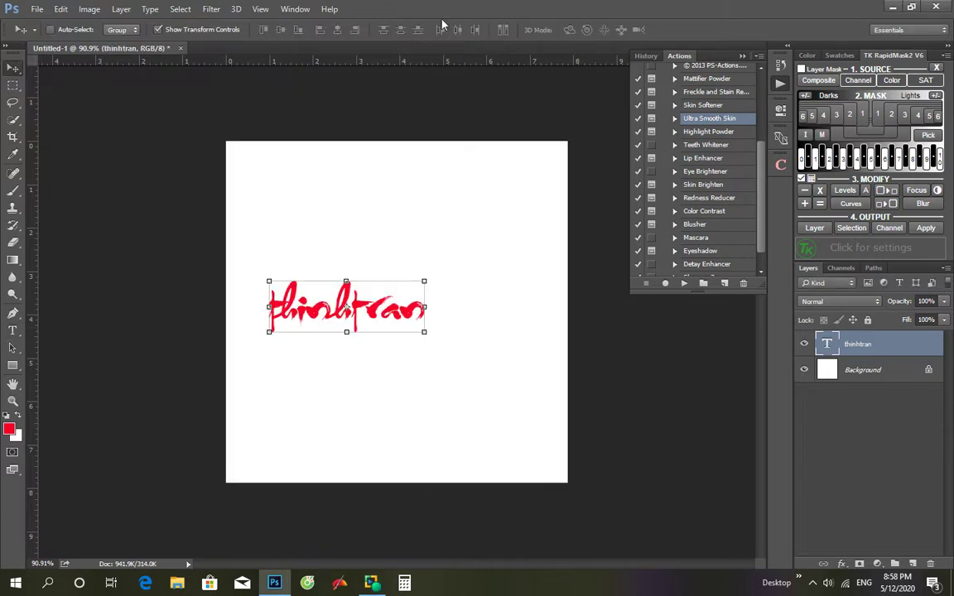
{"action": "scroll", "coordinate": [347, 379], "scroll_direction": "up", "scroll_amount": 2}
{"action": "scroll", "coordinate": [365, 367], "scroll_direction": "up", "scroll_amount": 1}
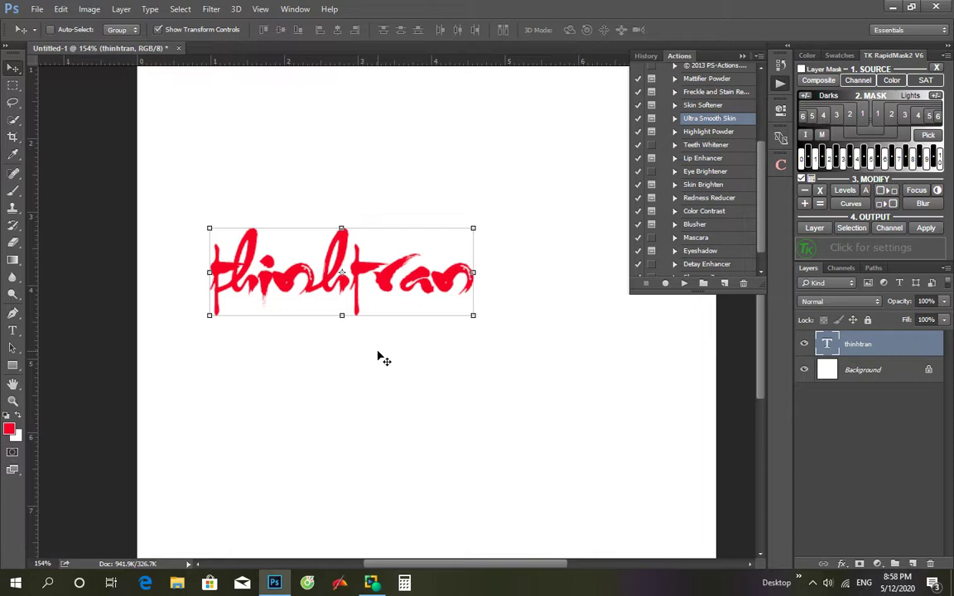
{"action": "scroll", "coordinate": [379, 356], "scroll_direction": "up", "scroll_amount": 2}
{"action": "scroll", "coordinate": [467, 298], "scroll_direction": "down", "scroll_amount": 1}
{"action": "scroll", "coordinate": [467, 298], "scroll_direction": "down", "scroll_amount": 2}
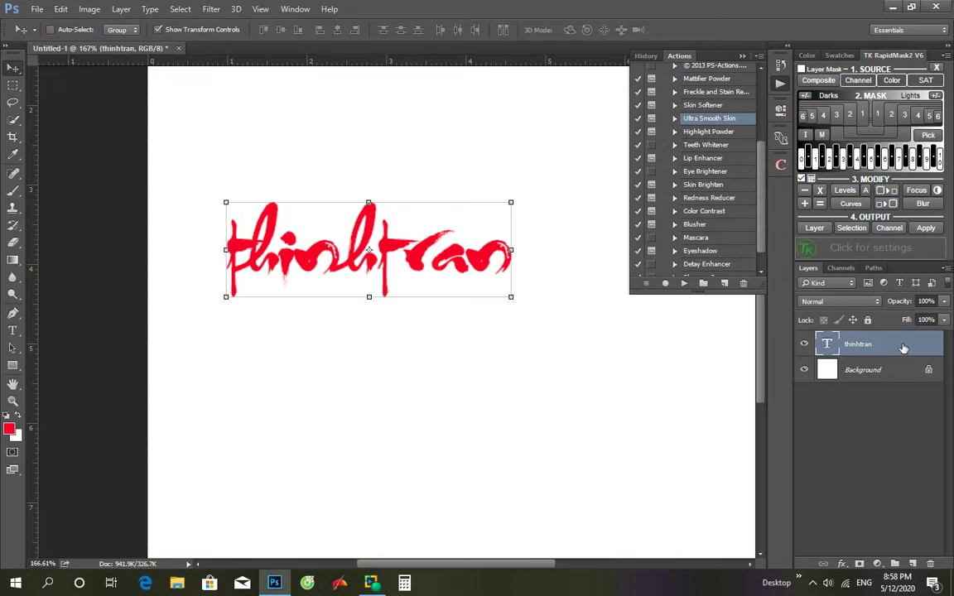
Enable Bevel & Emboss in the thinhtran layer's Layer Style
{"action": "double_click", "coordinate": [903, 349]}
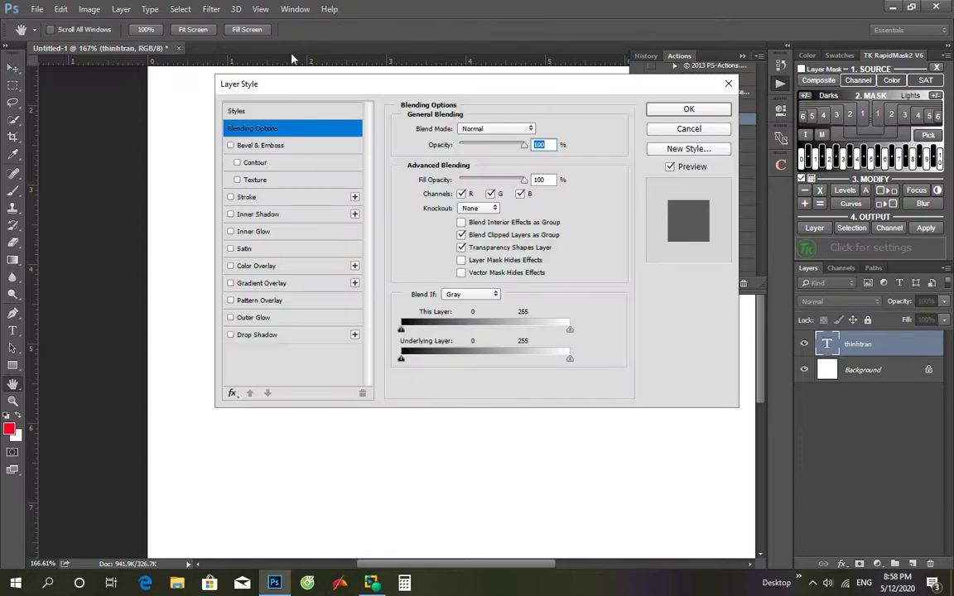
{"action": "left_click_drag", "start_coordinate": [303, 86], "coordinate": [503, 72]}
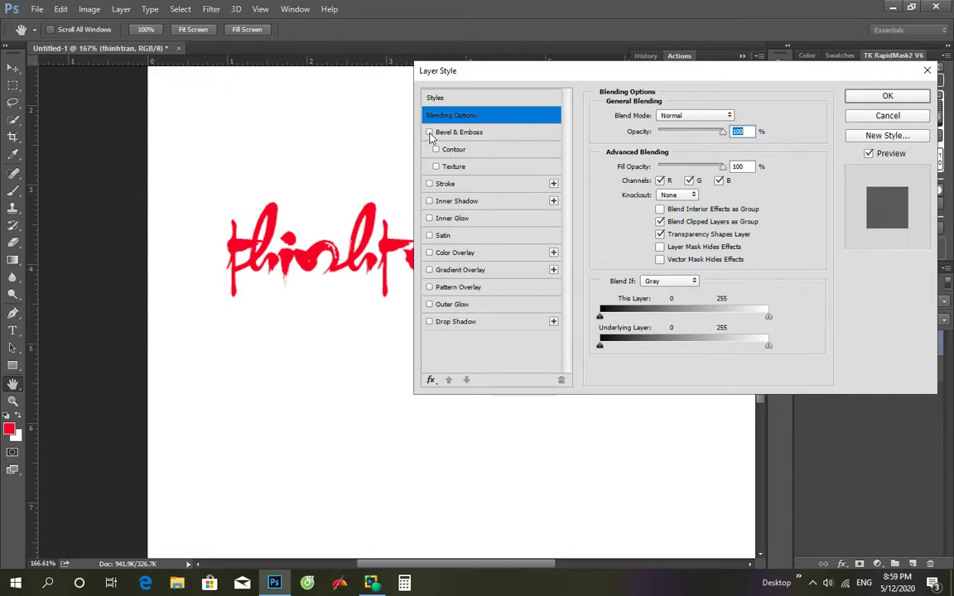
{"action": "left_click", "coordinate": [429, 134]}
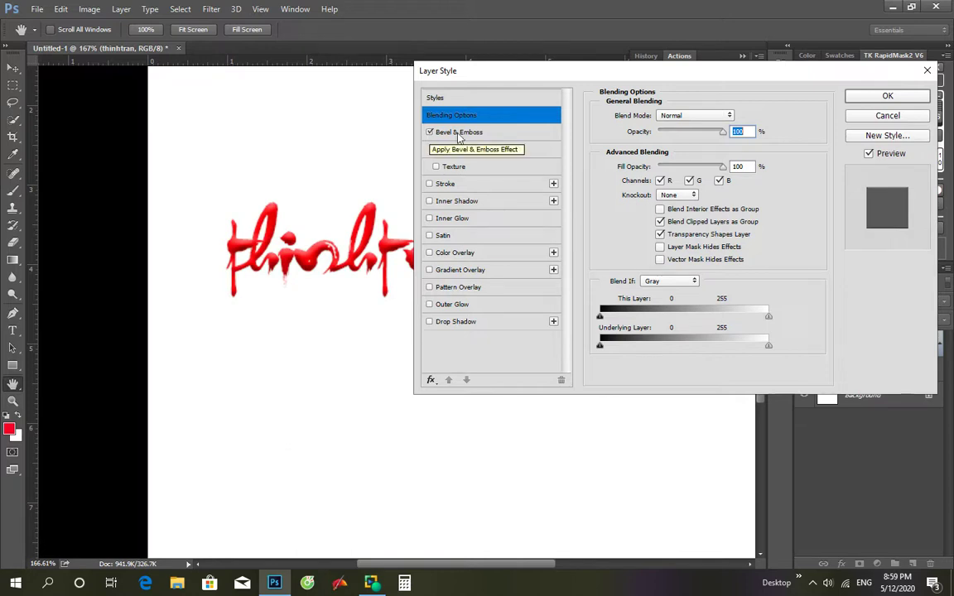
Set bevel angle 141°, altitude 21°, depth 134%, size 16 px, softer edges, and enable Drop Shadow
{"action": "left_click", "coordinate": [466, 132]}
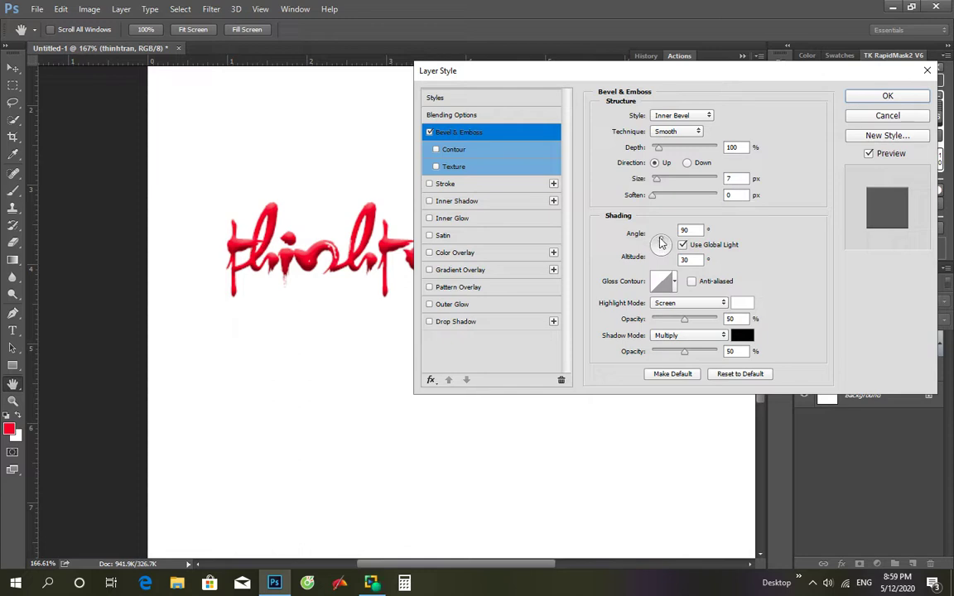
{"action": "left_click_drag", "start_coordinate": [660, 241], "coordinate": [656, 245]}
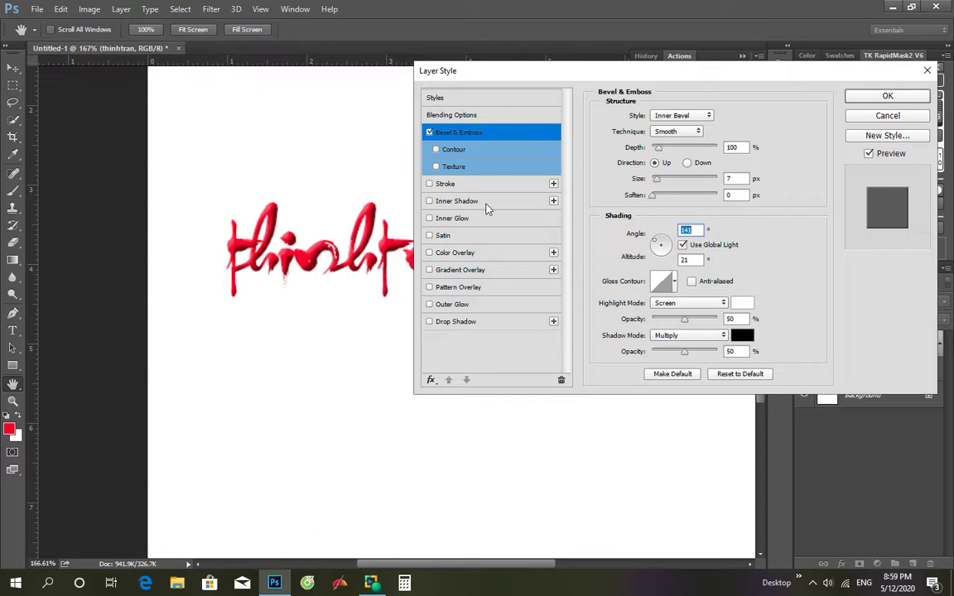
{"action": "left_click", "coordinate": [429, 323]}
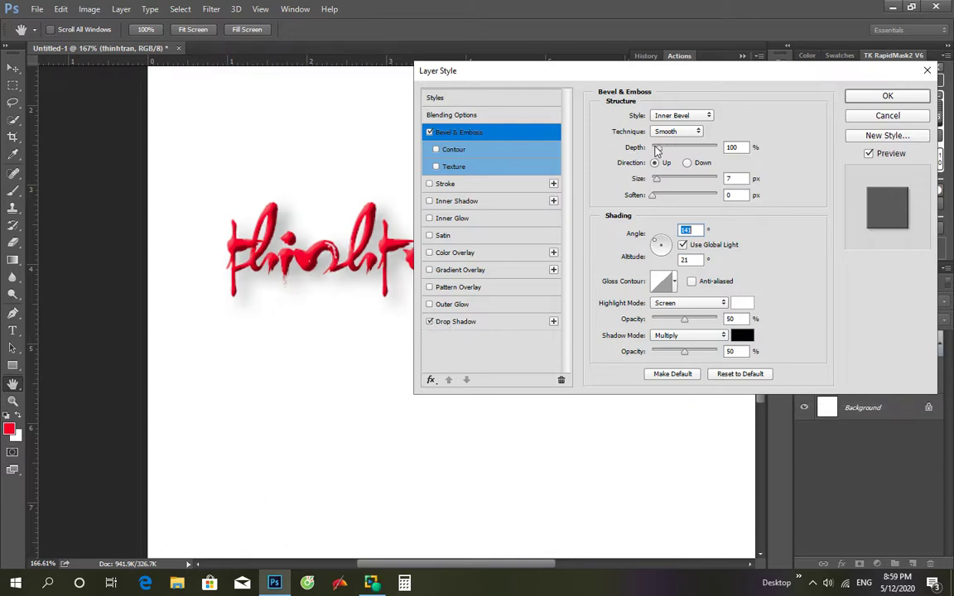
{"action": "mouse_move", "coordinate": [658, 149]}
{"action": "left_mouse_down"}
{"action": "mouse_move", "coordinate": [668, 149]}
{"action": "mouse_move", "coordinate": [662, 157]}
{"action": "left_mouse_up"}
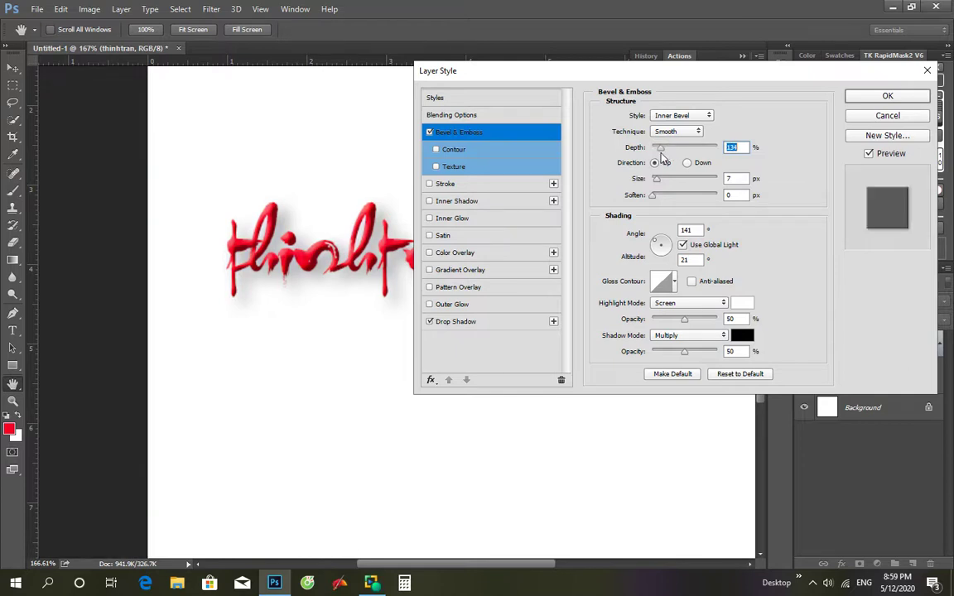
{"action": "left_click", "coordinate": [658, 183]}
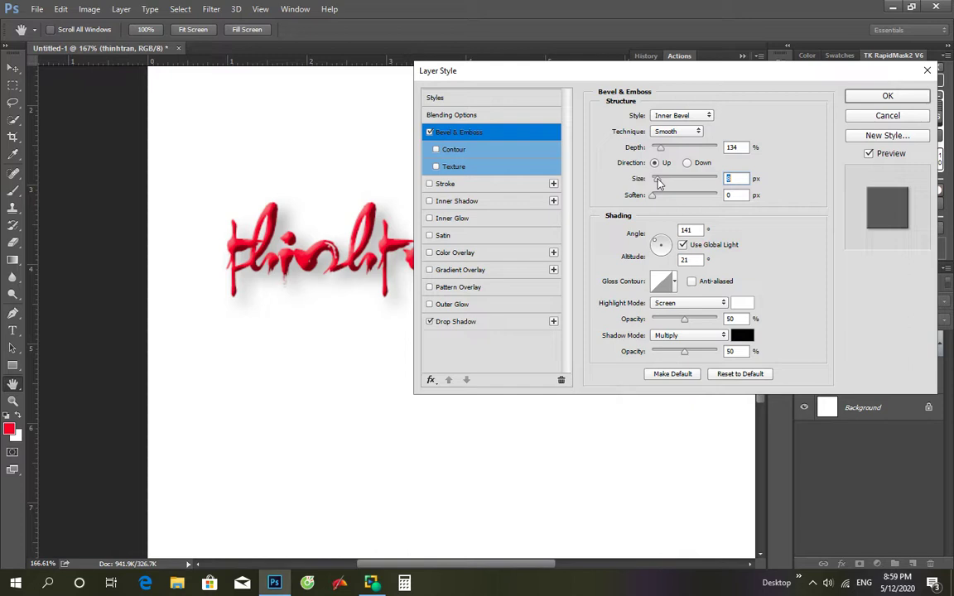
{"action": "left_click_drag", "start_coordinate": [658, 183], "coordinate": [662, 185]}
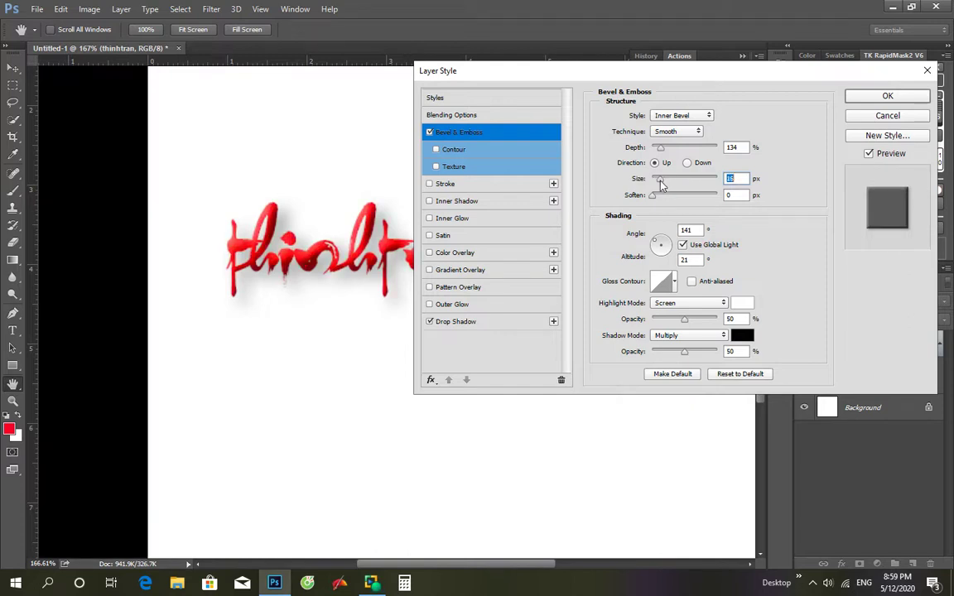
{"action": "left_click_drag", "start_coordinate": [654, 197], "coordinate": [662, 199]}
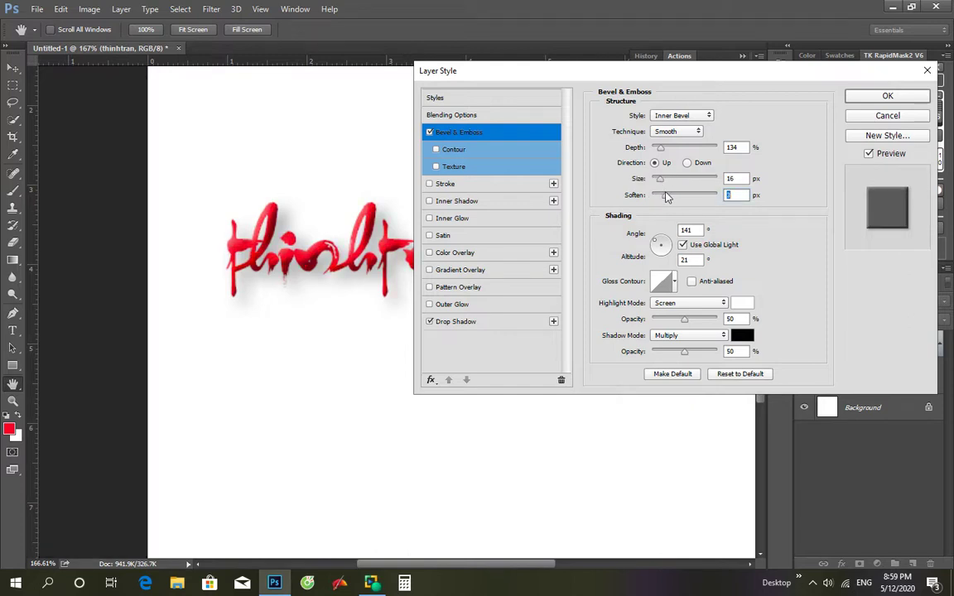
Set the drop shadow to 33% opacity, 9 px distance, 16 px size and apply the styles
{"action": "left_click", "coordinate": [457, 321]}
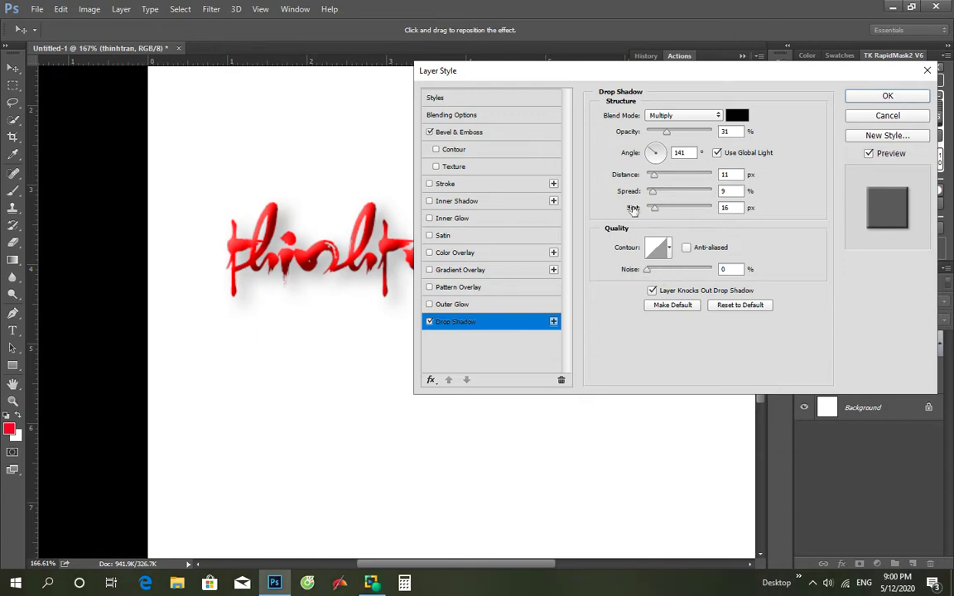
{"action": "left_click_drag", "start_coordinate": [654, 175], "coordinate": [654, 180]}
{"action": "key", "text": "Down"}
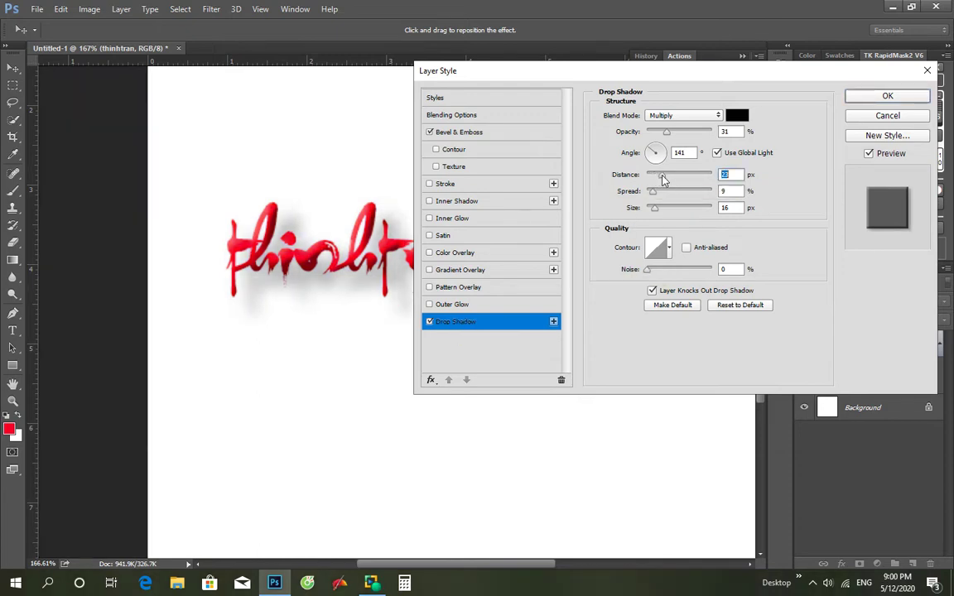
{"action": "key", "text": "Down"}
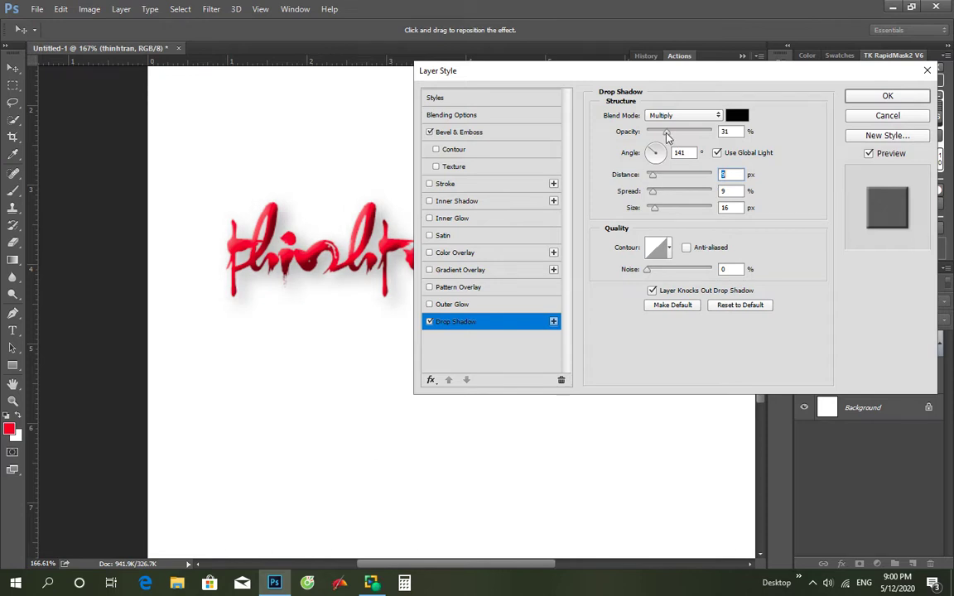
{"action": "left_click_drag", "start_coordinate": [667, 135], "coordinate": [678, 135]}
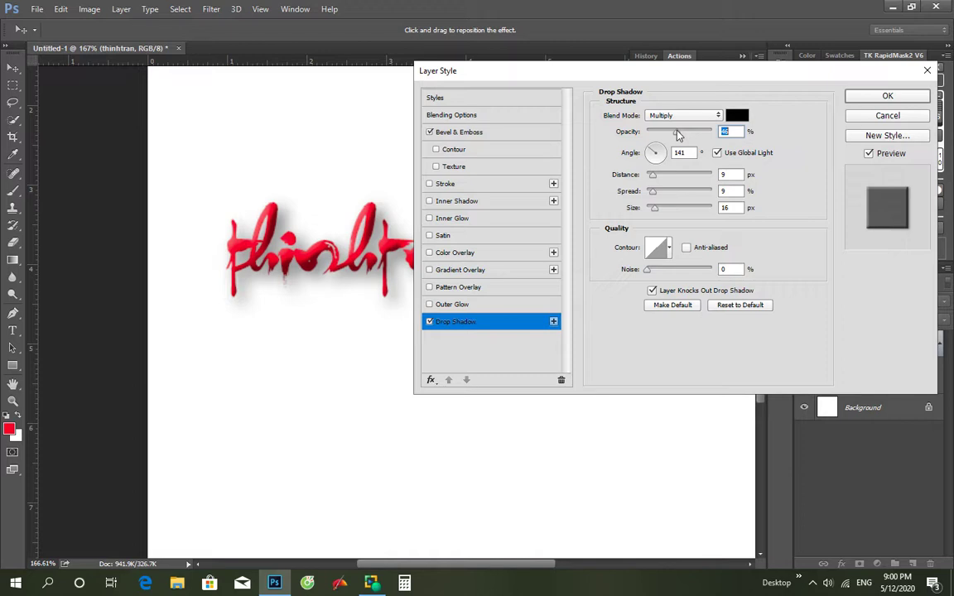
{"action": "left_click_drag", "start_coordinate": [677, 135], "coordinate": [671, 141]}
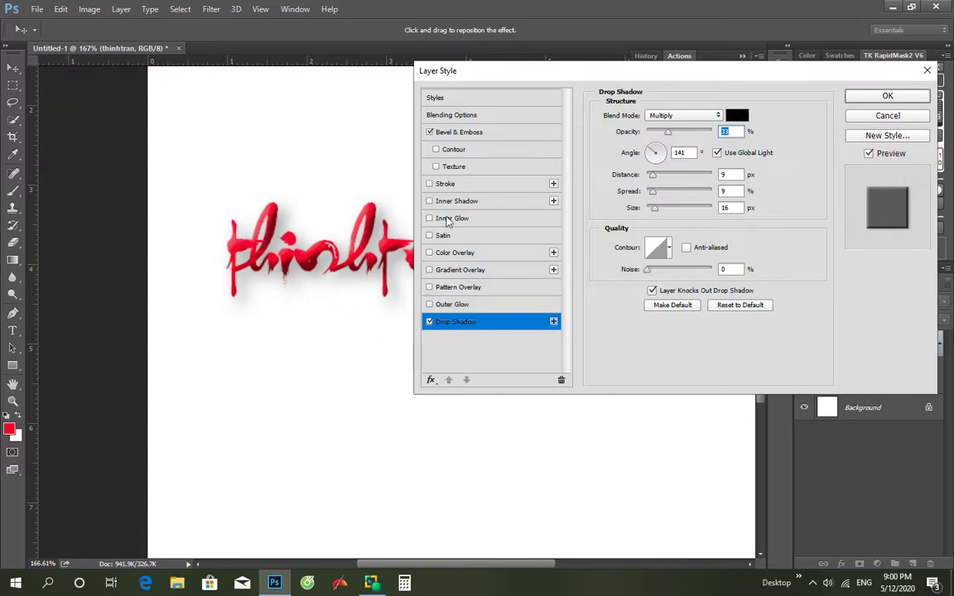
{"action": "left_click", "coordinate": [902, 98]}
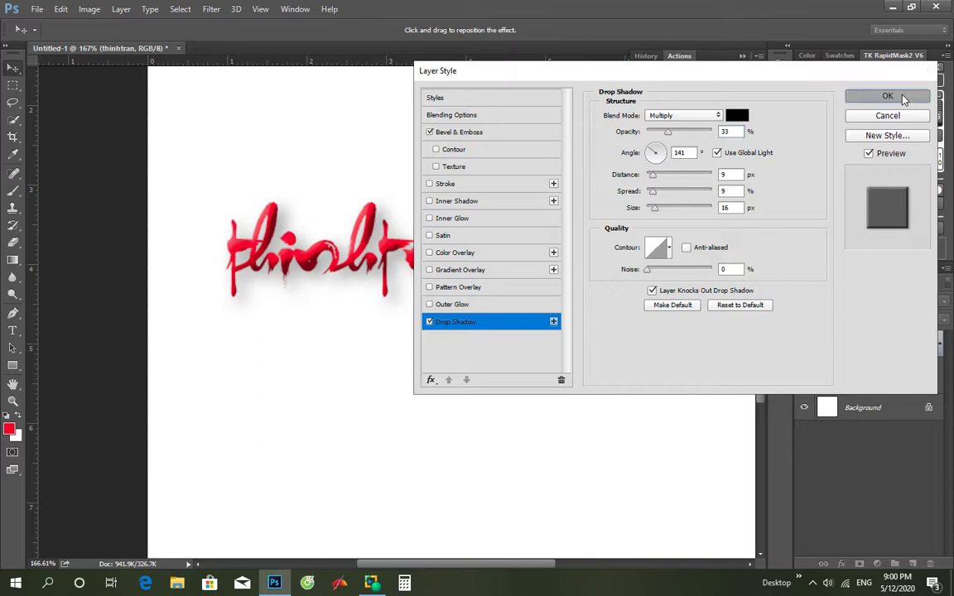
{"action": "scroll", "coordinate": [443, 303], "scroll_direction": "up", "scroll_amount": 2}
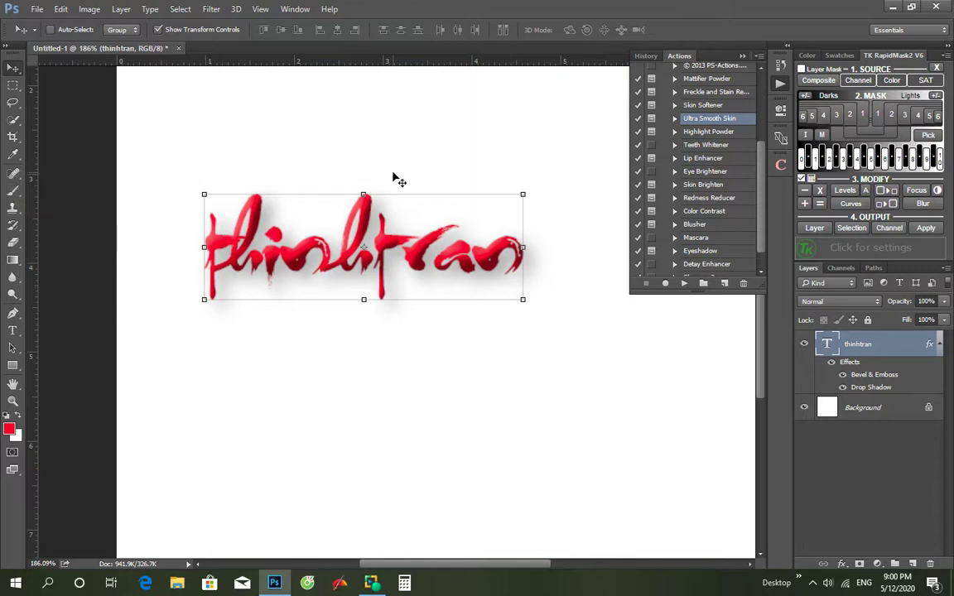
Crop the canvas to a tight strip around the thinhtran signature and its shadow
{"action": "left_click", "coordinate": [12, 136]}
{"action": "left_click_drag", "start_coordinate": [185, 177], "coordinate": [551, 322]}
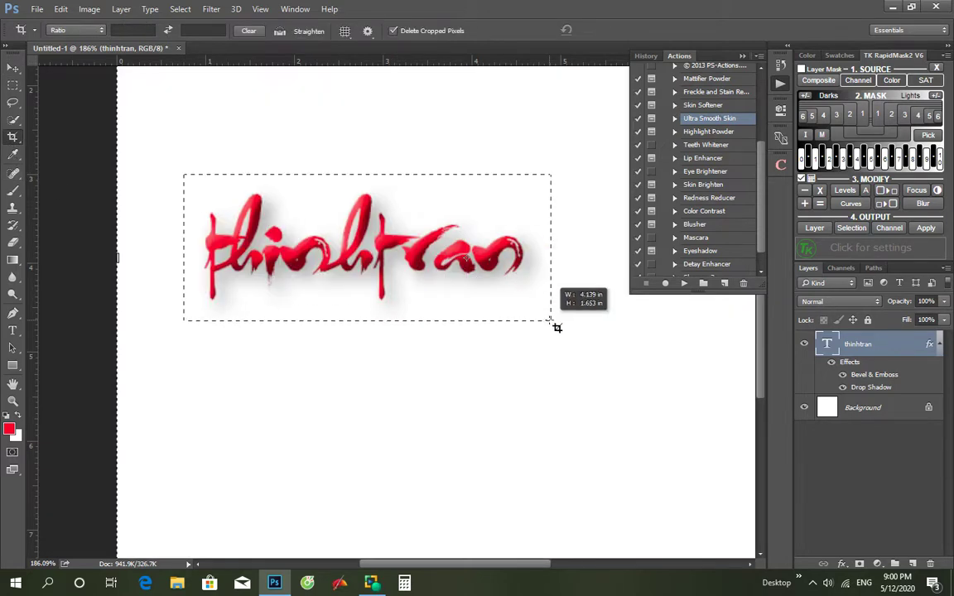
{"action": "left_click_drag", "start_coordinate": [557, 328], "coordinate": [554, 330]}
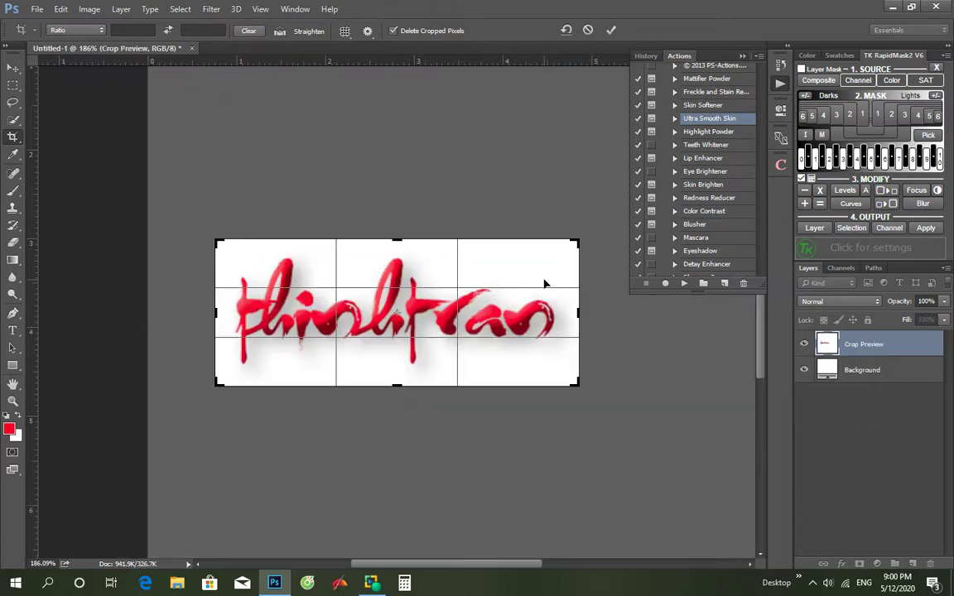
{"action": "key", "text": "Return"}
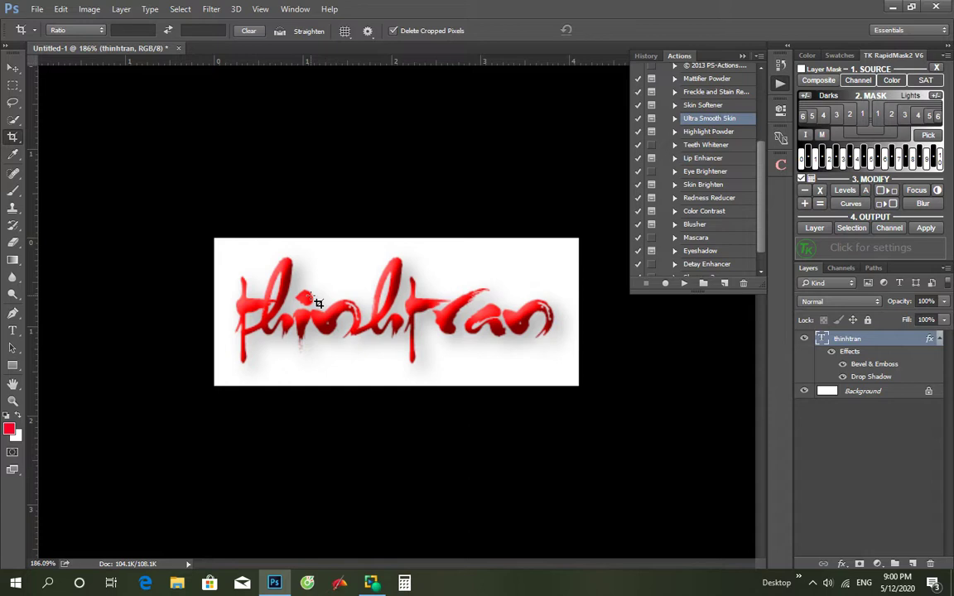
Define a brush preset named thinh1 from the signature, then close the document
{"action": "left_click", "coordinate": [60, 9]}
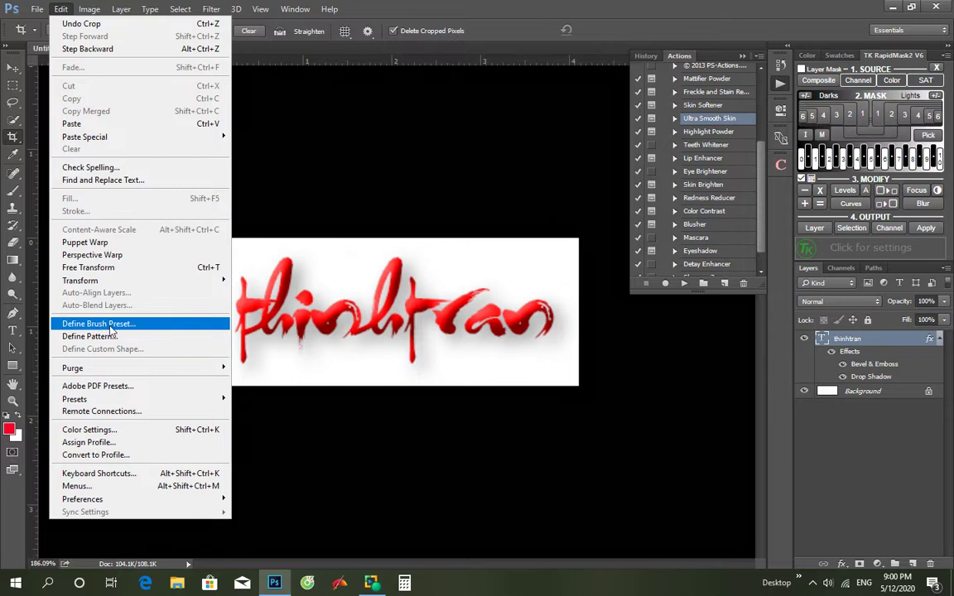
{"action": "left_click", "coordinate": [110, 330]}
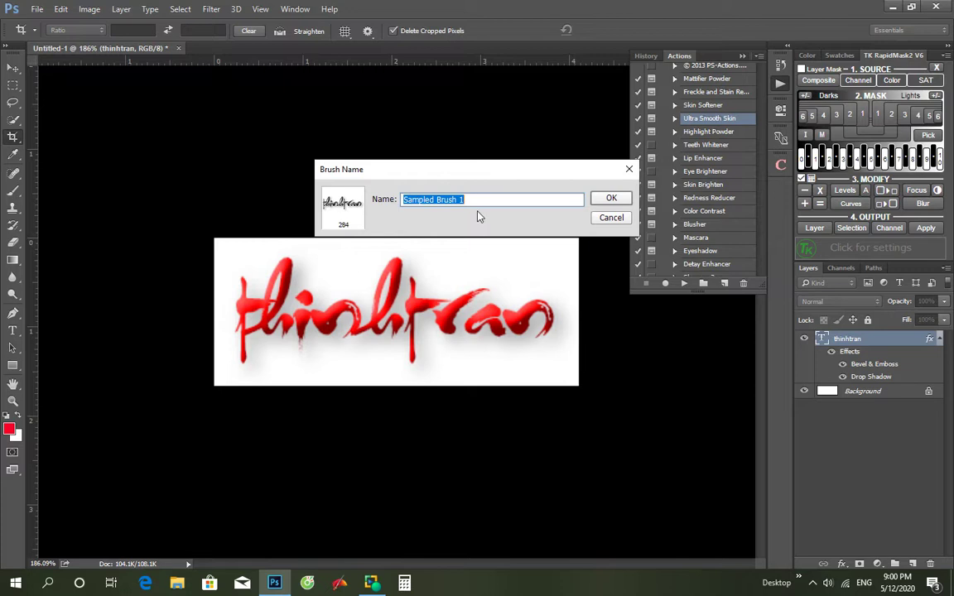
{"action": "left_click_drag", "start_coordinate": [466, 199], "coordinate": [395, 208]}
{"action": "type", "text": "thinh1"}
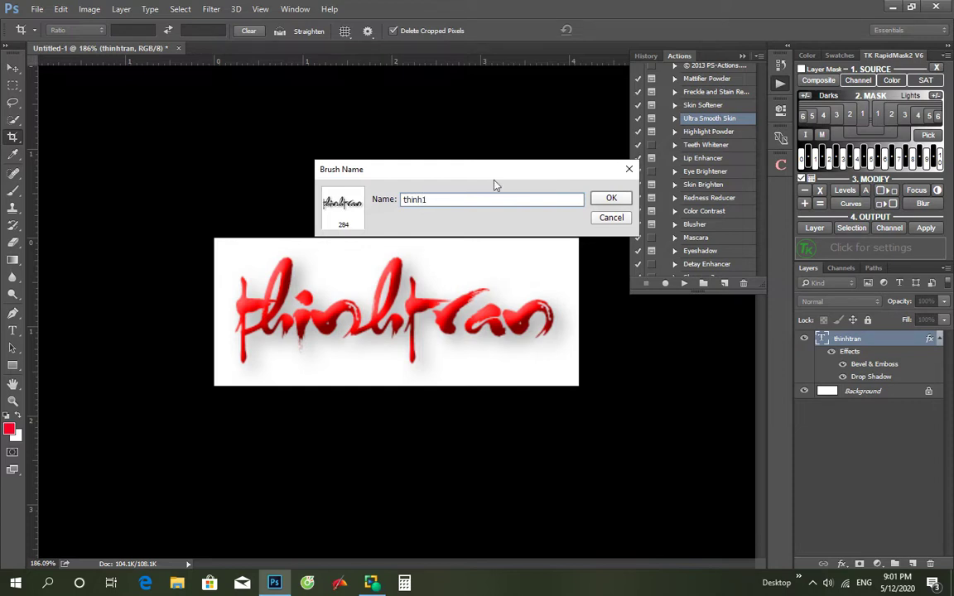
{"action": "left_click", "coordinate": [611, 199]}
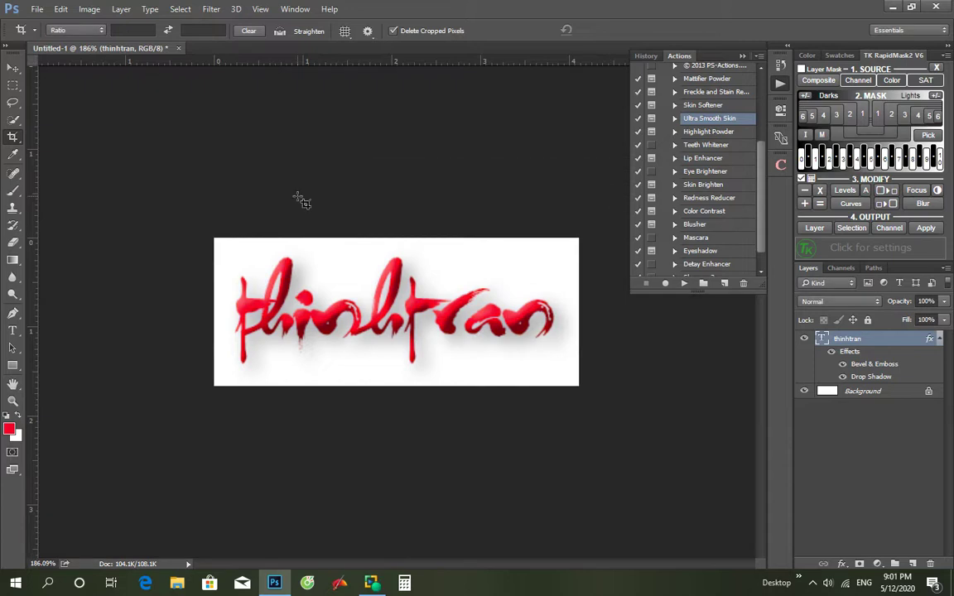
{"action": "left_click", "coordinate": [179, 48]}
Discard the signature document and open phuongthinhnho.jpg from the thu folder
{"action": "left_click", "coordinate": [481, 221]}
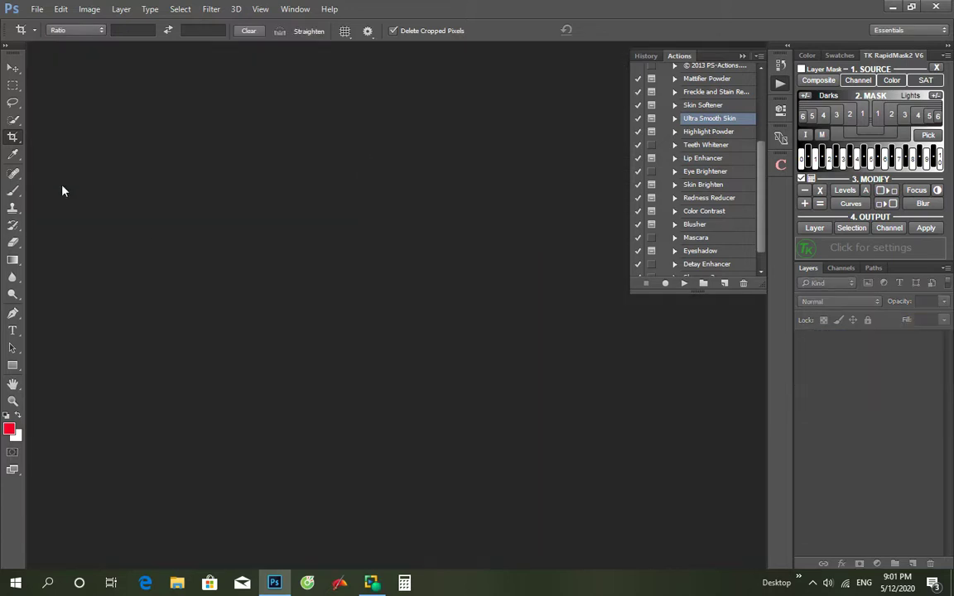
{"action": "left_click", "coordinate": [37, 9]}
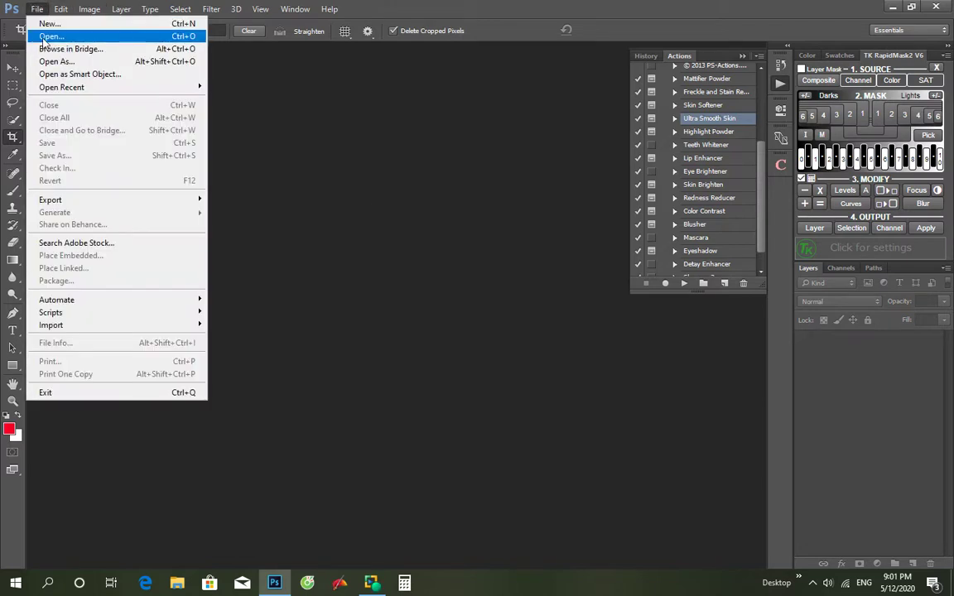
{"action": "left_click", "coordinate": [46, 37]}
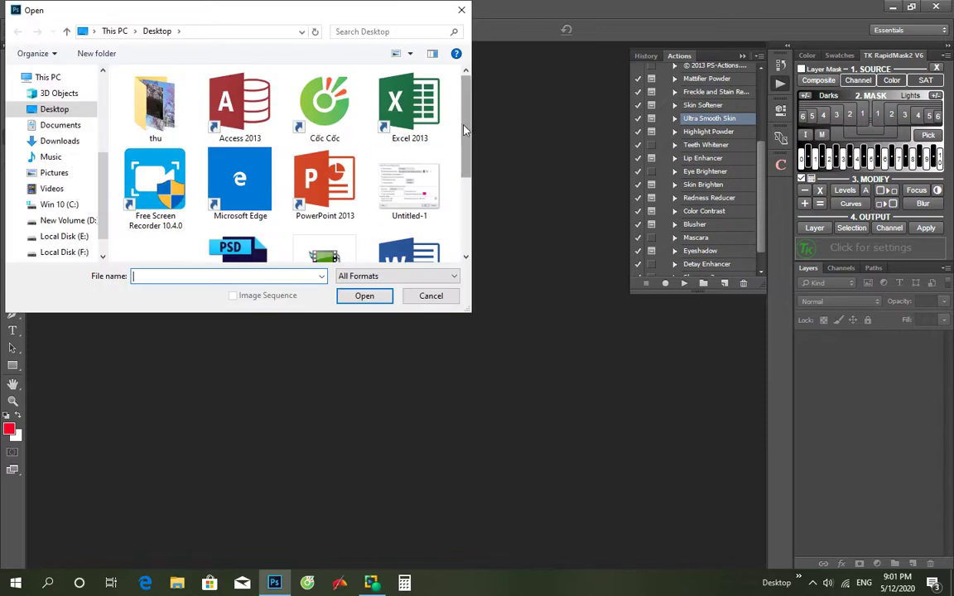
{"action": "left_click_drag", "start_coordinate": [466, 125], "coordinate": [474, 103]}
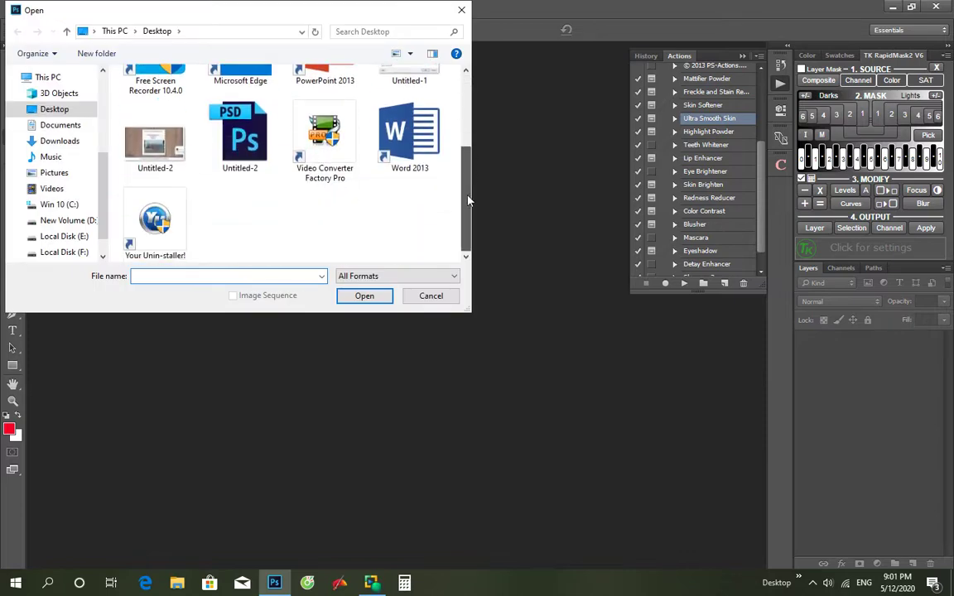
{"action": "double_click", "coordinate": [139, 101]}
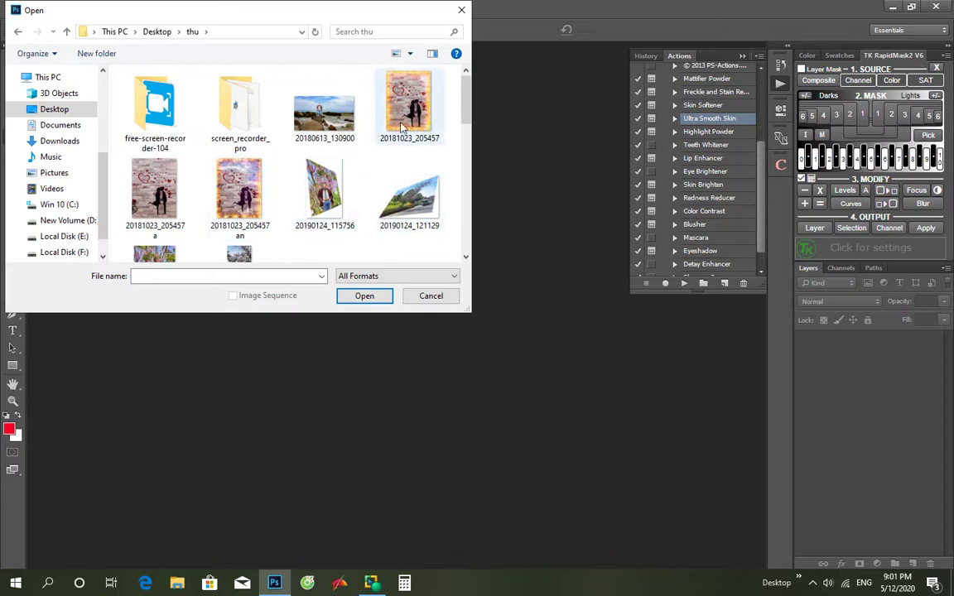
{"action": "left_click_drag", "start_coordinate": [468, 105], "coordinate": [468, 217]}
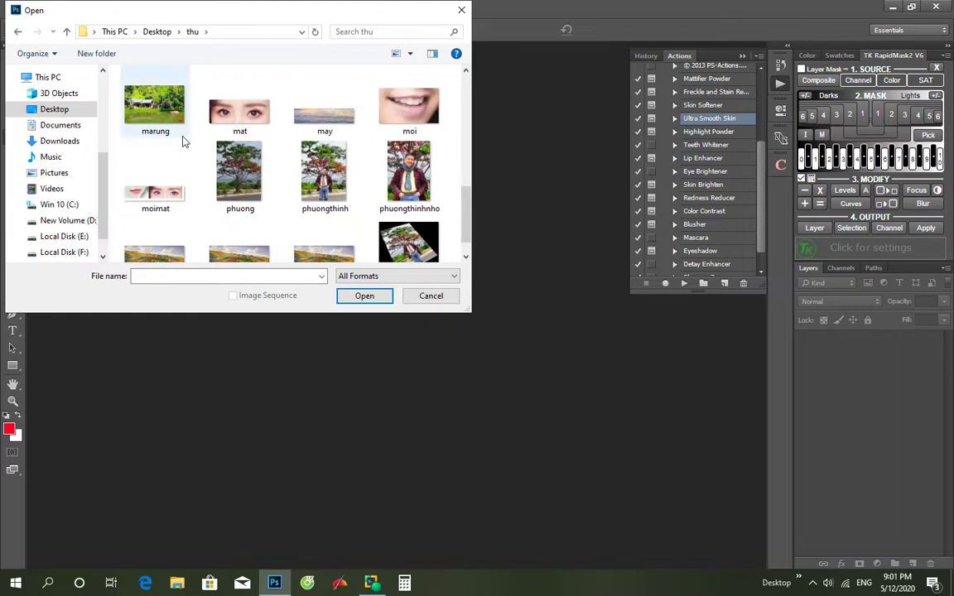
{"action": "left_click", "coordinate": [414, 178]}
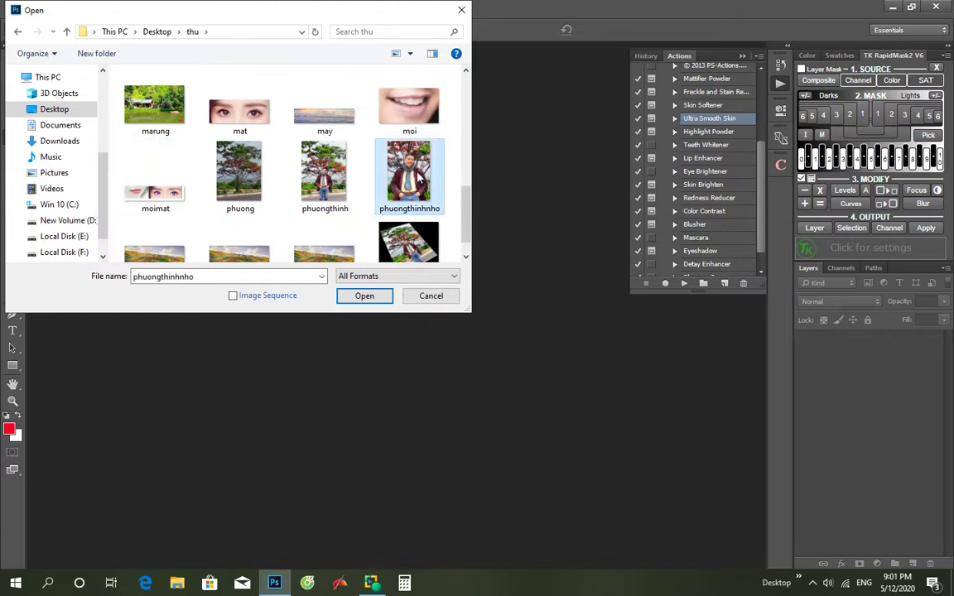
{"action": "left_click", "coordinate": [364, 295]}
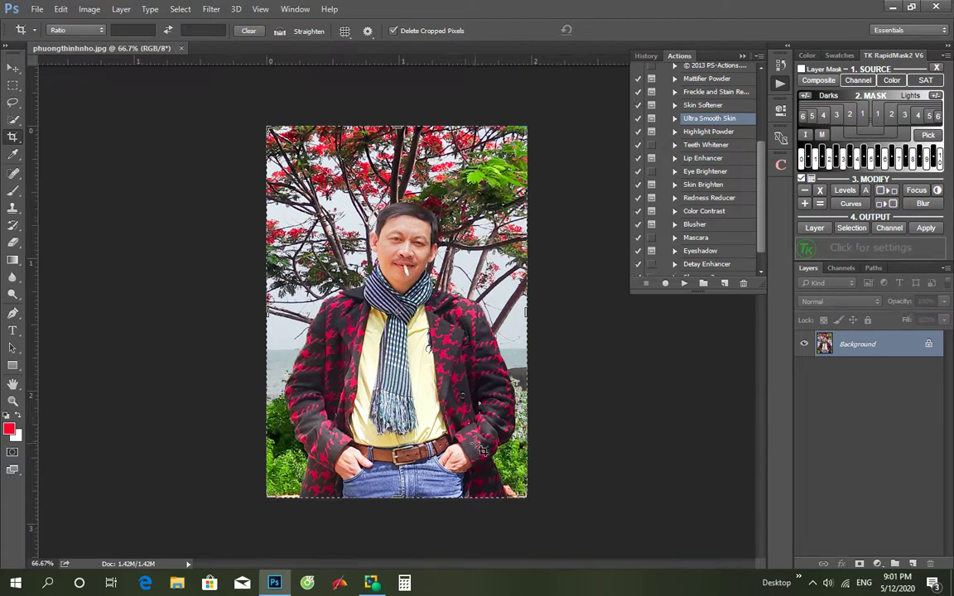
Sample a muted mauve foreground colour from the photo's tree branches with the Eyedropper
{"action": "scroll", "coordinate": [408, 412], "scroll_direction": "up", "scroll_amount": 1}
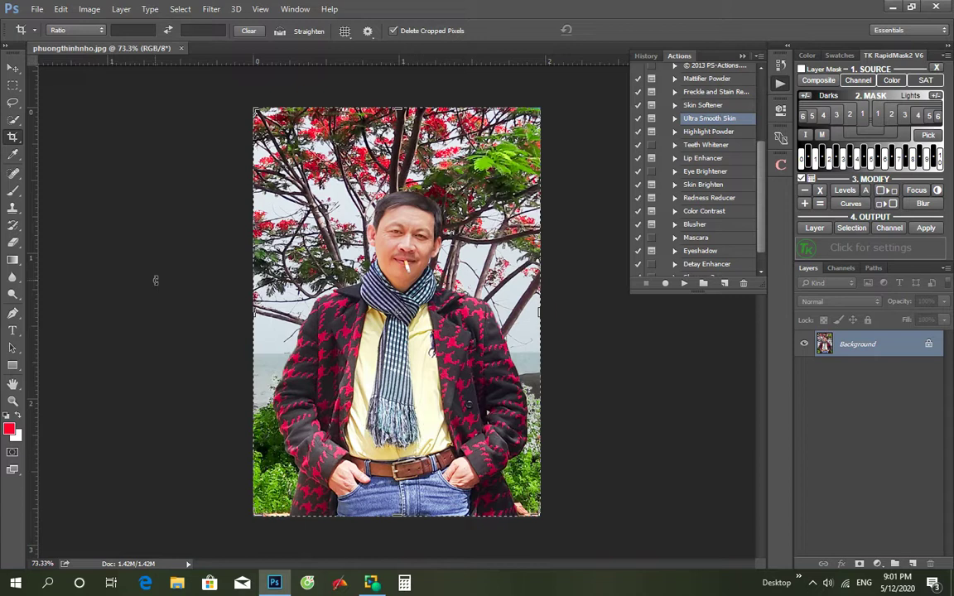
{"action": "left_click", "coordinate": [15, 156]}
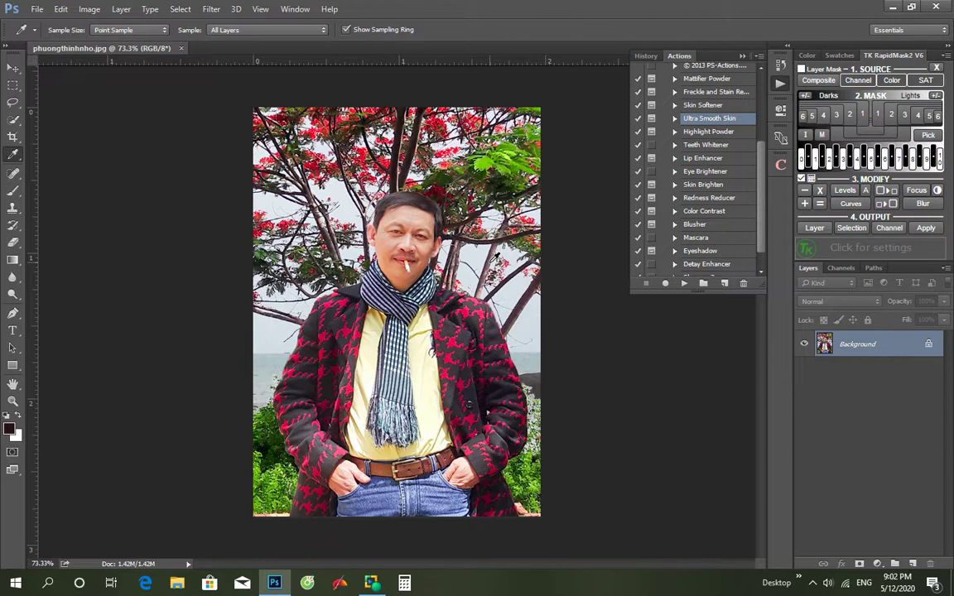
{"action": "left_click", "coordinate": [441, 235]}
{"action": "left_click", "coordinate": [440, 235]}
{"action": "left_click", "coordinate": [488, 260]}
Switch to the Brush Tool and size the thinh1 signature brush to 71 px
{"action": "left_click", "coordinate": [14, 190]}
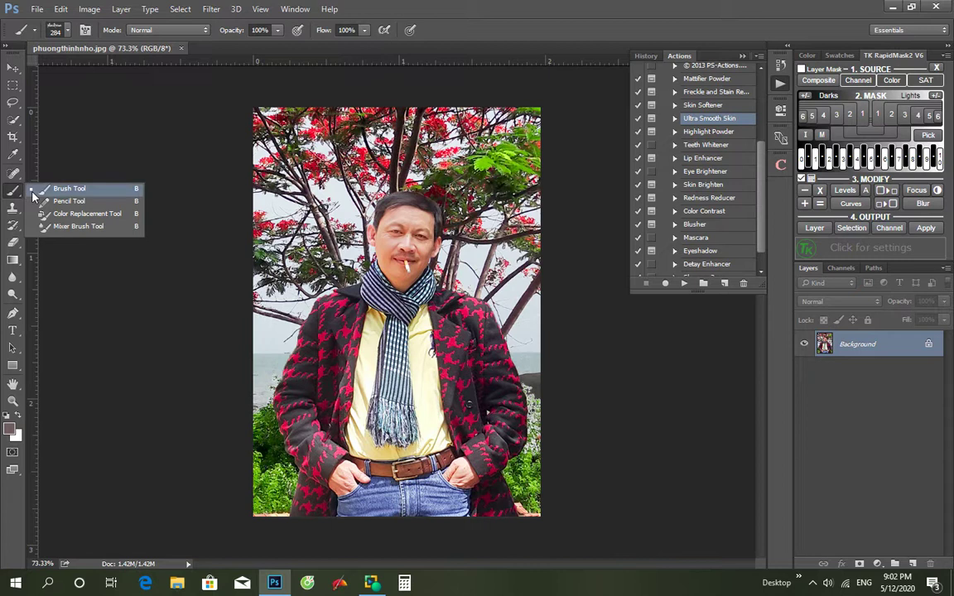
{"action": "left_click", "coordinate": [67, 189]}
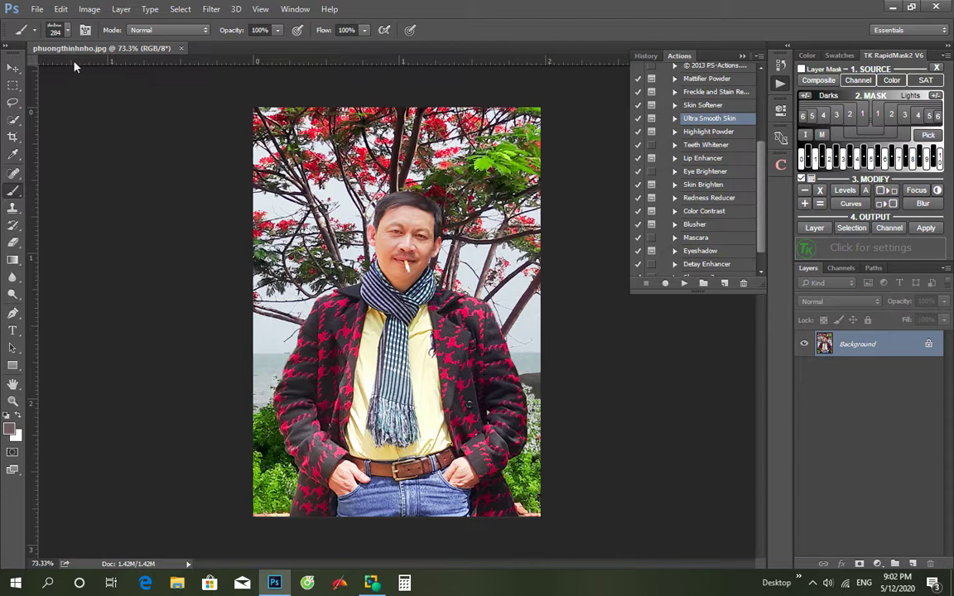
{"action": "left_click", "coordinate": [65, 29]}
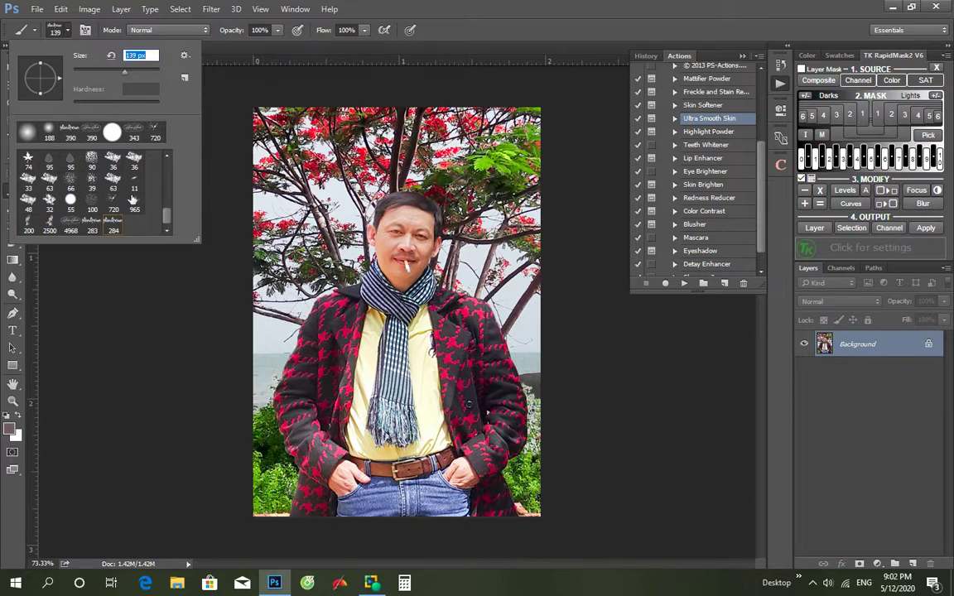
{"action": "left_click_drag", "start_coordinate": [124, 76], "coordinate": [107, 73]}
{"action": "type", "text": "71"}
{"action": "key", "text": "Return"}
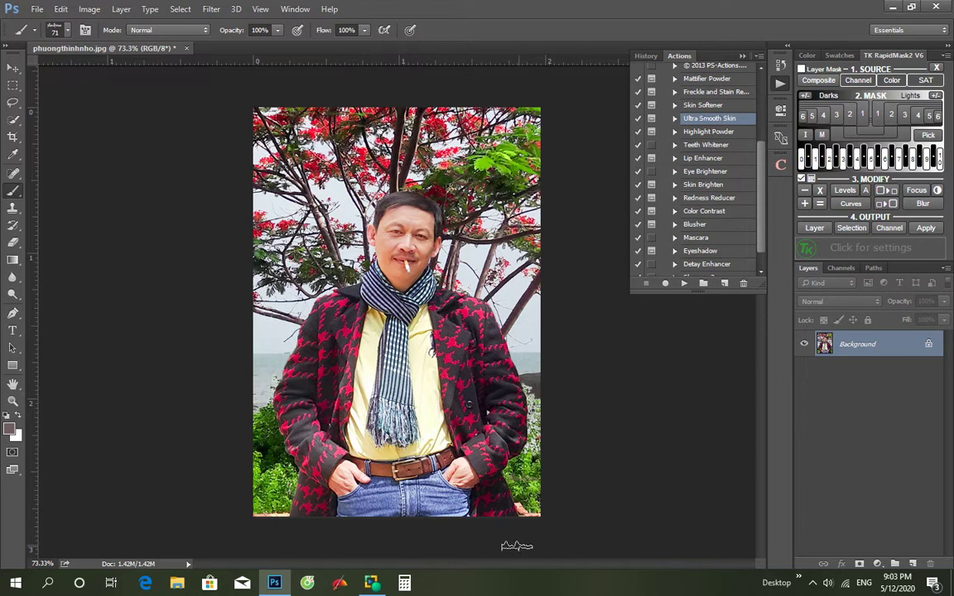
Revert the photo to its Open state in History, removing the earlier signature stamp
{"action": "scroll", "coordinate": [563, 513], "scroll_direction": "up", "scroll_amount": 5, "text": "alt"}
{"action": "scroll", "coordinate": [563, 522], "scroll_direction": "up", "scroll_amount": 2, "text": "alt"}
{"action": "scroll", "coordinate": [514, 497], "scroll_direction": "up", "scroll_amount": 2, "text": "alt"}
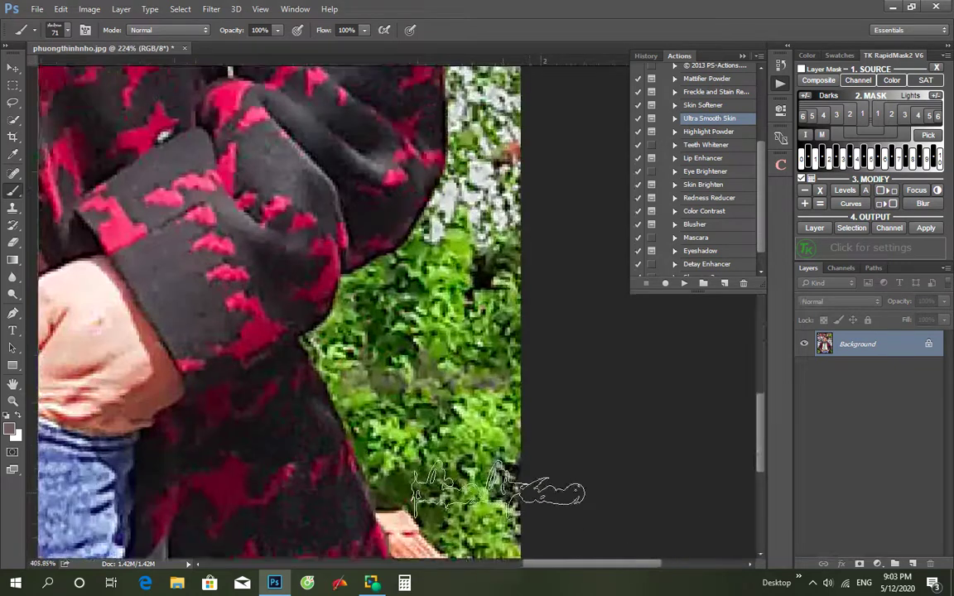
{"action": "scroll", "coordinate": [472, 484], "scroll_direction": "up", "scroll_amount": 2, "text": "alt"}
{"action": "scroll", "coordinate": [439, 472], "scroll_direction": "up", "scroll_amount": 2, "text": "alt"}
{"action": "scroll", "coordinate": [439, 472], "scroll_direction": "down", "scroll_amount": 2, "text": "alt"}
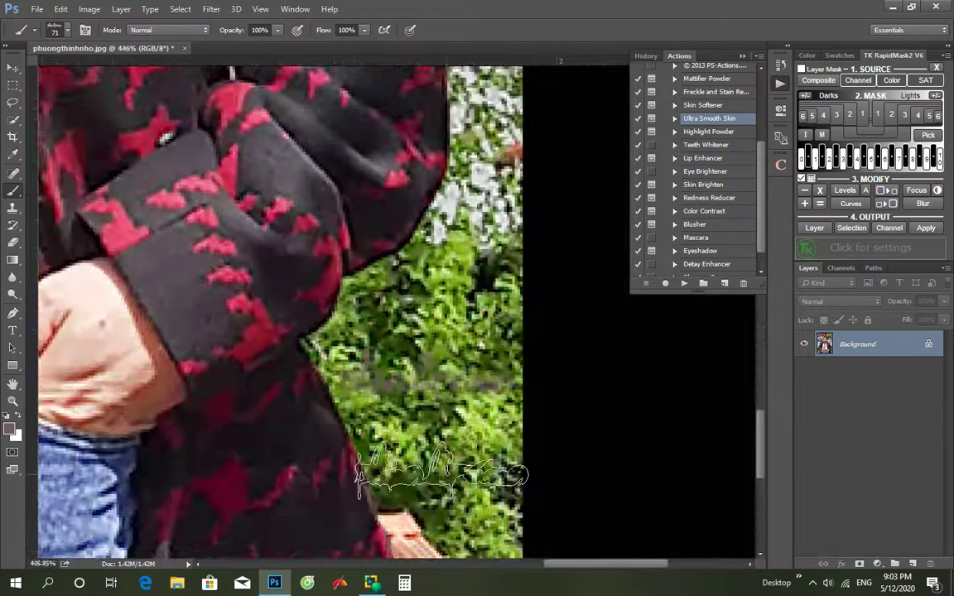
{"action": "scroll", "coordinate": [496, 472], "scroll_direction": "down", "scroll_amount": 1, "text": "alt"}
{"action": "scroll", "coordinate": [443, 473], "scroll_direction": "up", "scroll_amount": 1, "text": "alt"}
{"action": "scroll", "coordinate": [442, 473], "scroll_direction": "down", "scroll_amount": 1, "text": "alt"}
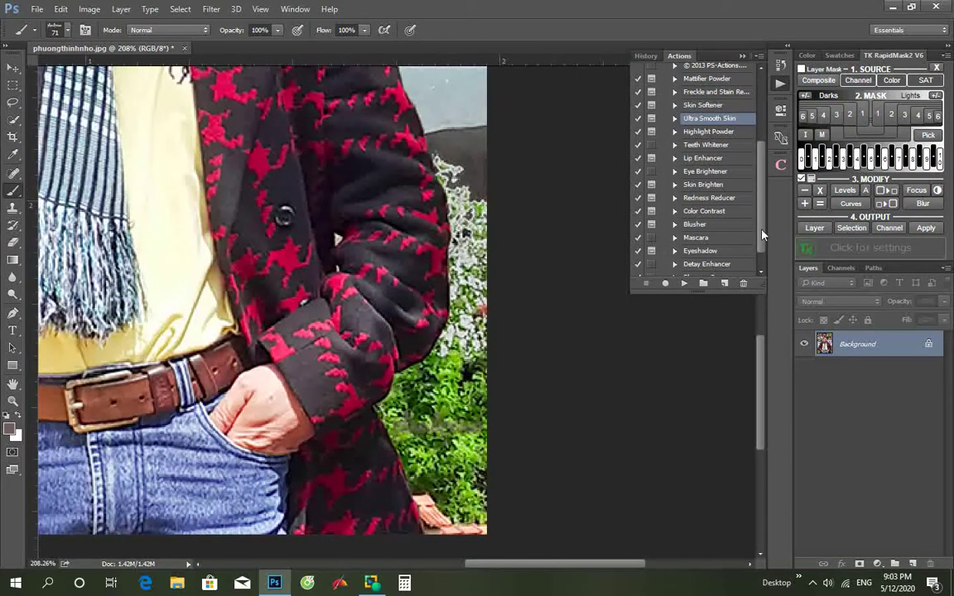
{"action": "scroll", "coordinate": [708, 263], "scroll_direction": "down", "scroll_amount": 1}
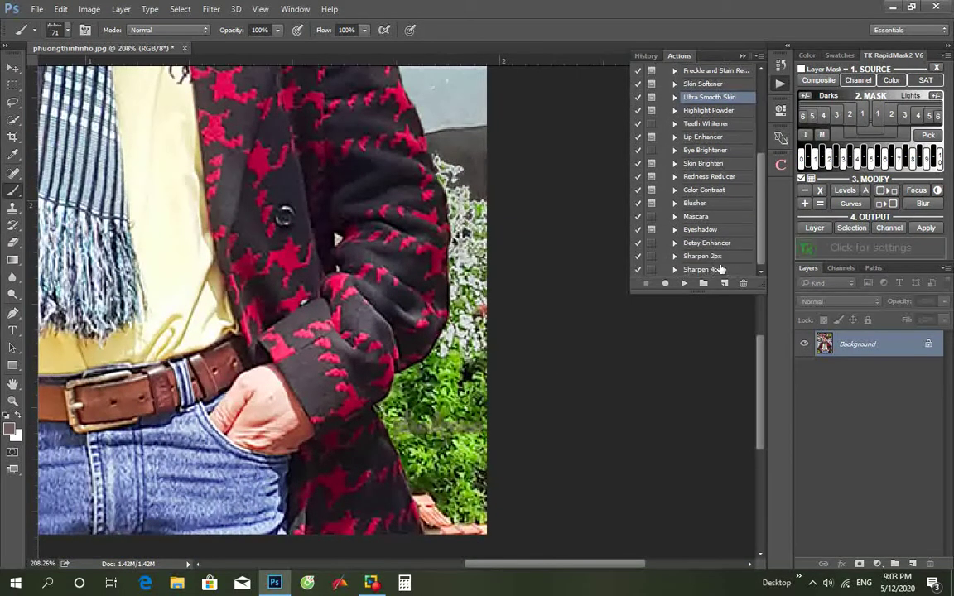
{"action": "left_click", "coordinate": [645, 56]}
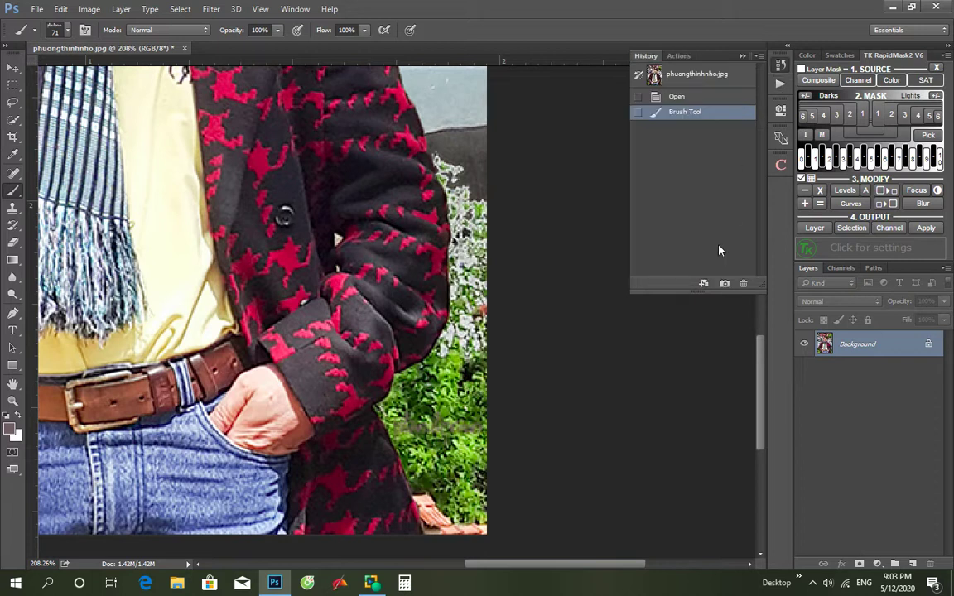
{"action": "left_click", "coordinate": [684, 97]}
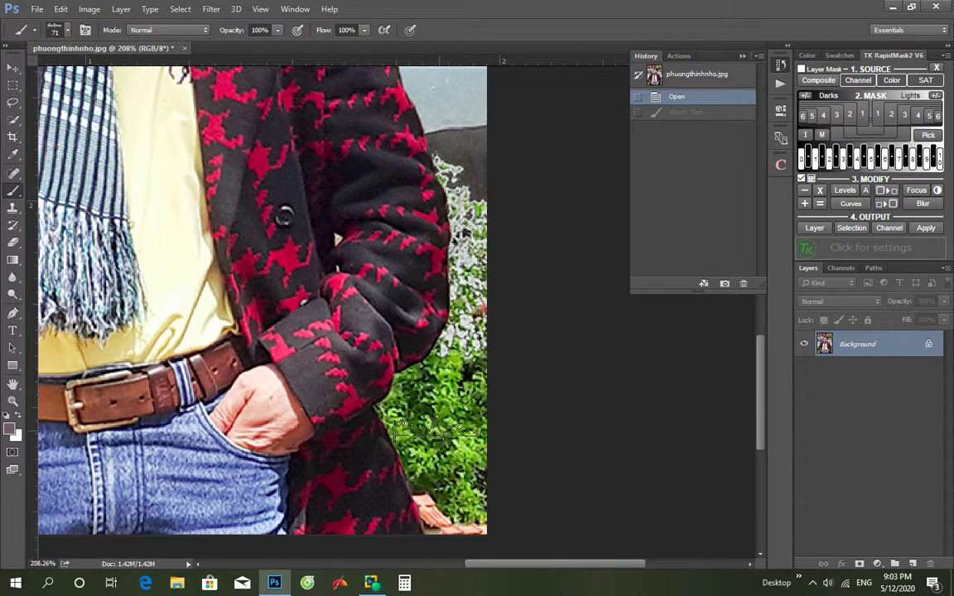
Stamp the signature brush once over the lower right of the portrait
{"action": "left_click", "coordinate": [397, 385]}
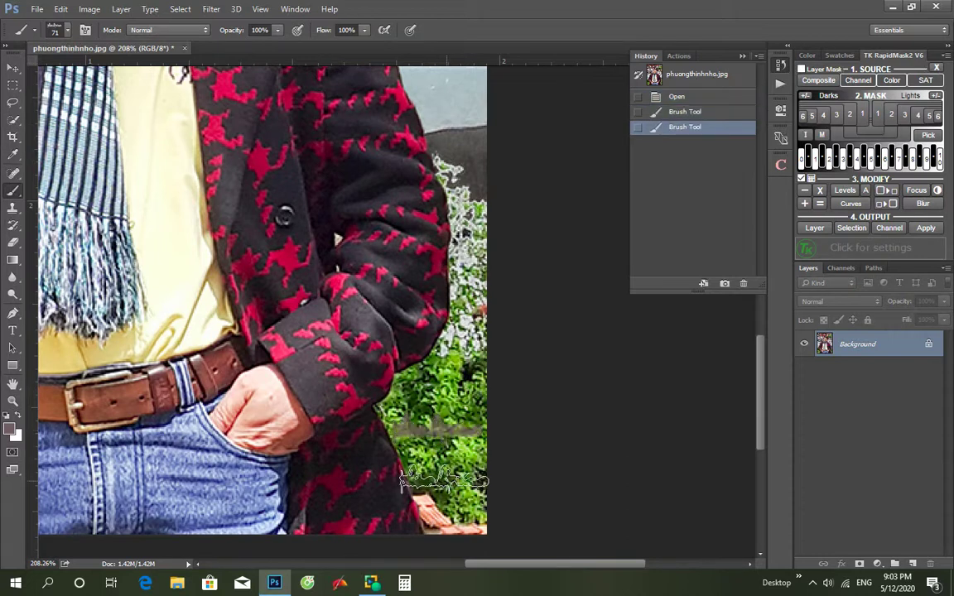
{"action": "scroll", "coordinate": [440, 473], "scroll_direction": "up", "scroll_amount": 5}
{"action": "scroll", "coordinate": [373, 485], "scroll_direction": "down", "scroll_amount": 3}
{"action": "scroll", "coordinate": [373, 485], "scroll_direction": "down", "scroll_amount": 2}
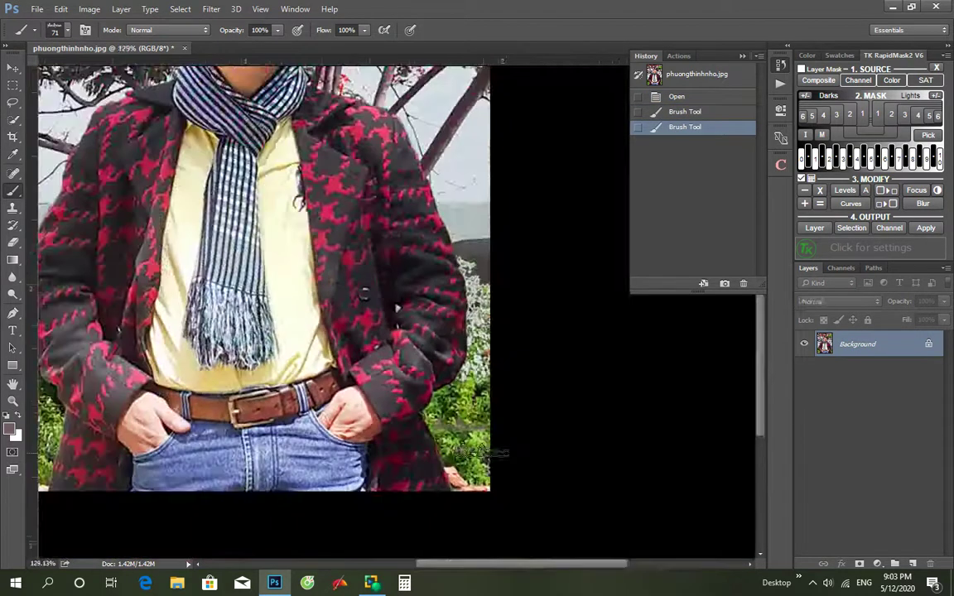
{"action": "scroll", "coordinate": [484, 454], "scroll_direction": "down", "scroll_amount": 3}
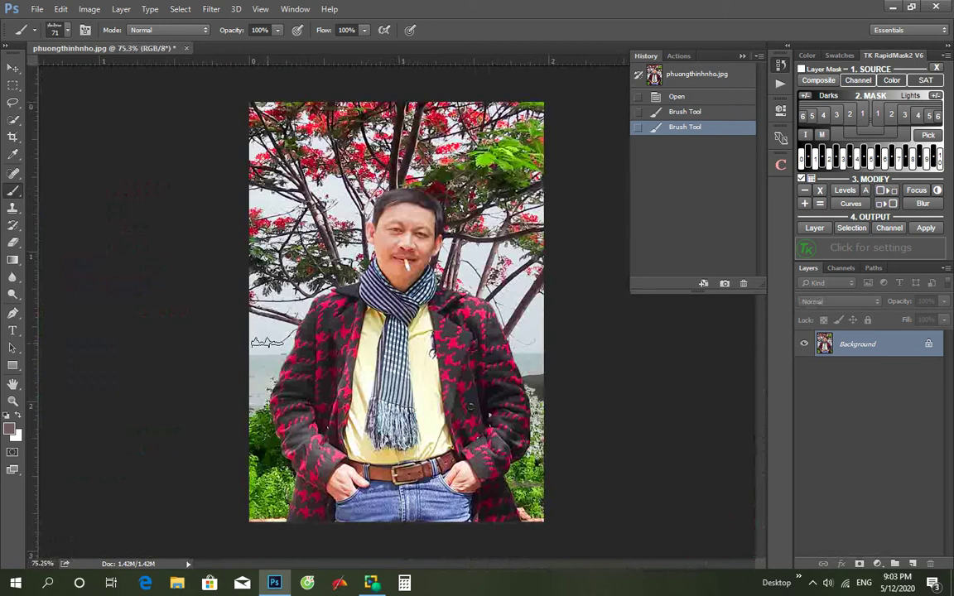